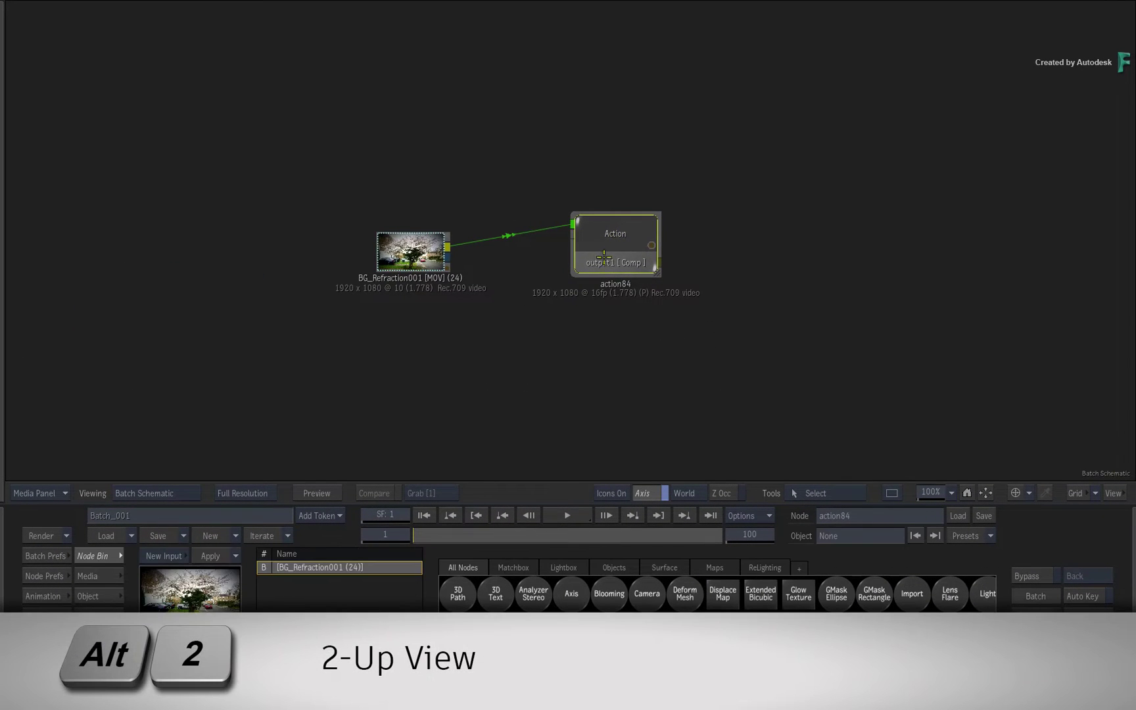
Set up a 2-up layout with the Action Manager in a narrow viewport beside an enlarged output view.
key(alt+2)
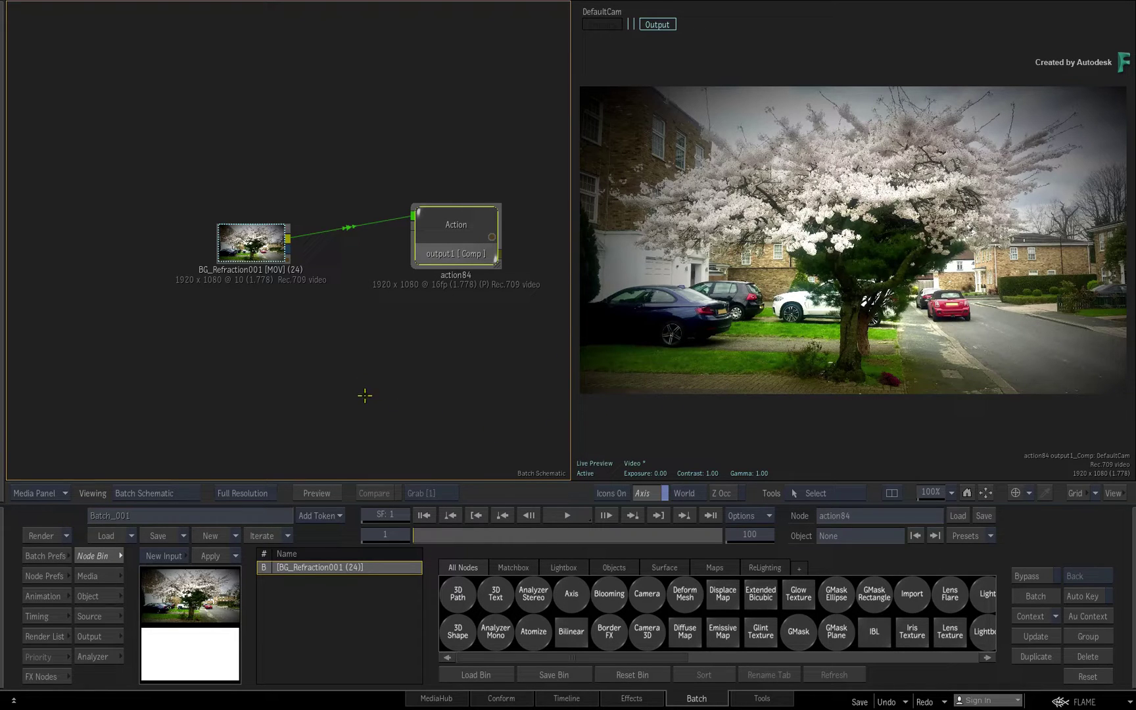
key(F4)
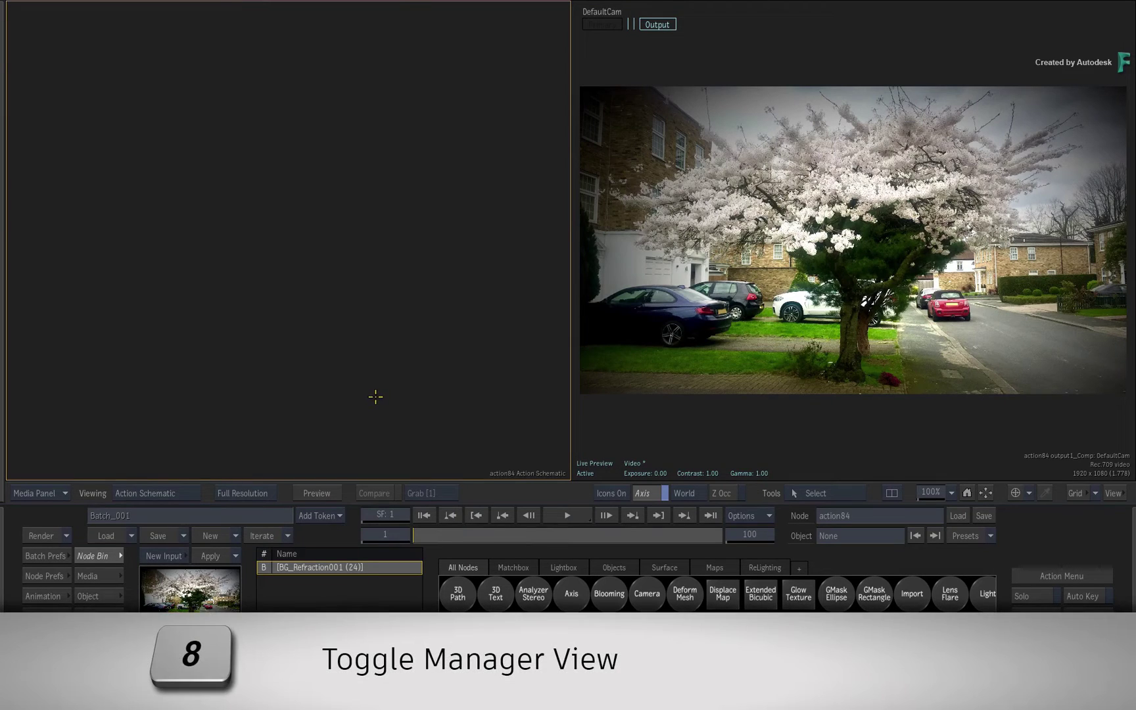
key(8)
drag(569, 358, 279, 335)
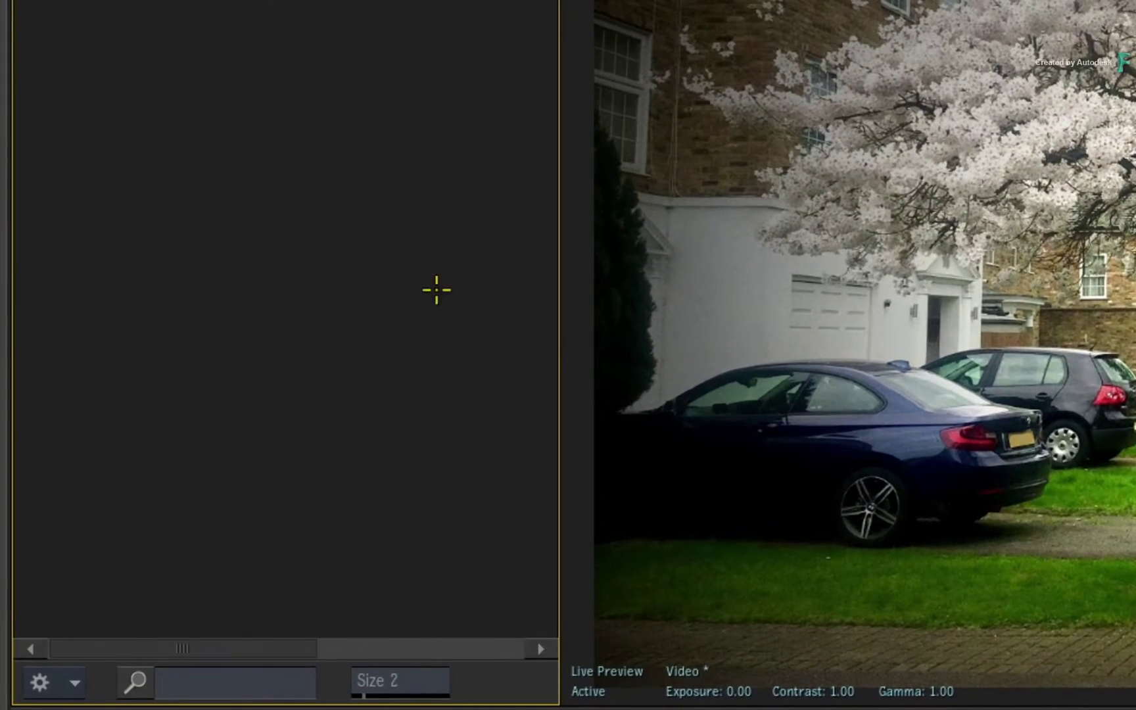
Import the glass_PBS FBX model into Action from the Action_Refraction/001 folder.
right_click(145, 237)
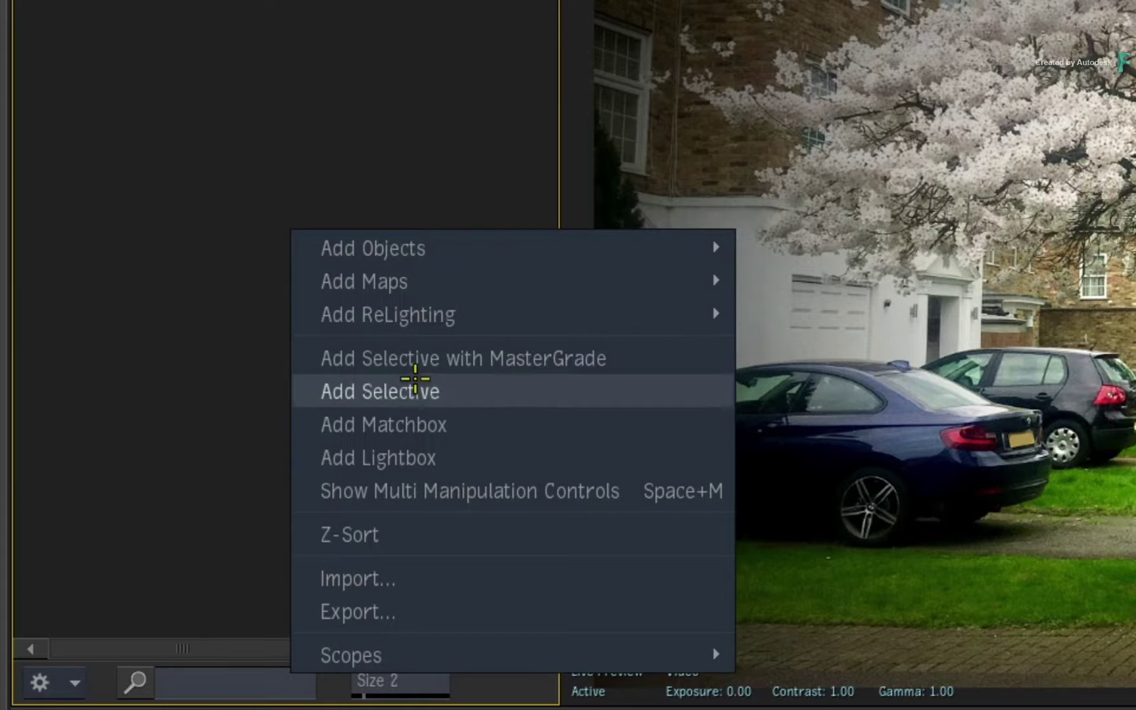
click(471, 567)
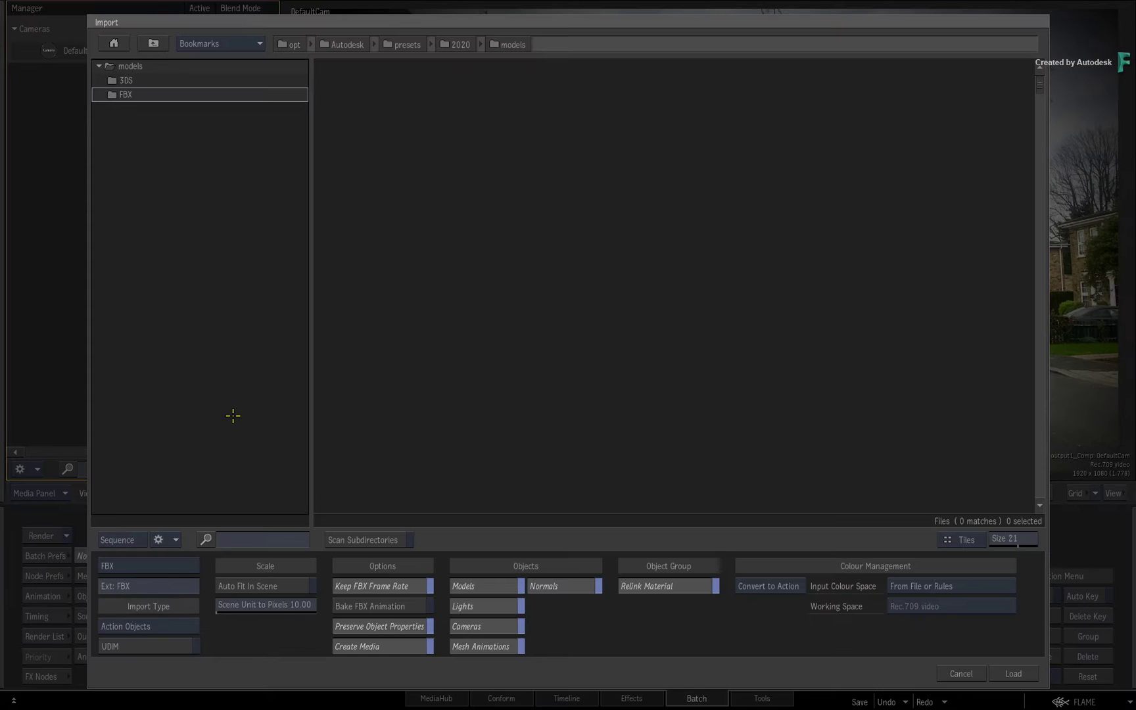
click(258, 42)
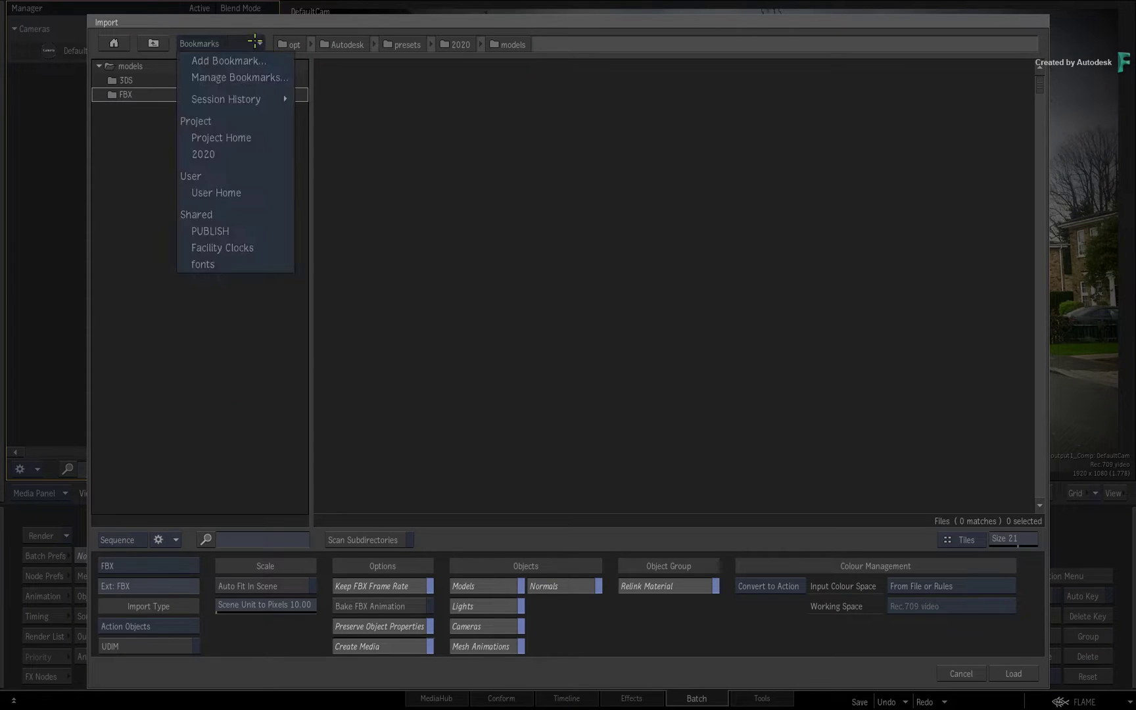
mouse_move(261, 100)
click(347, 115)
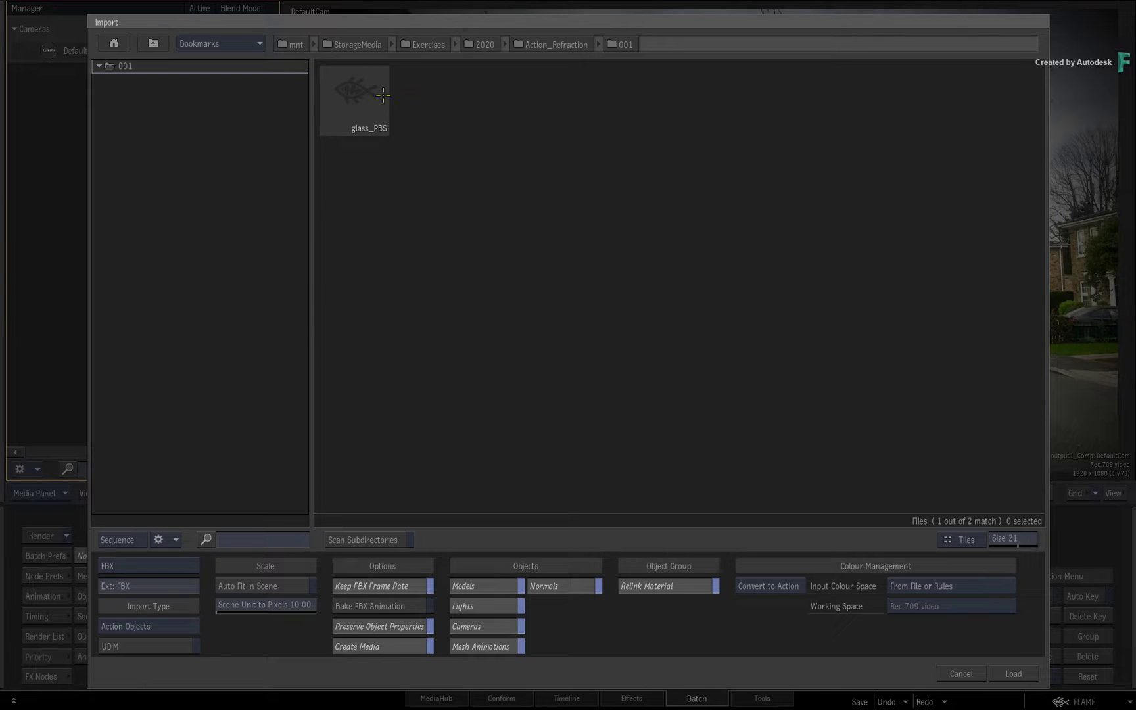
click(385, 125)
click(1029, 674)
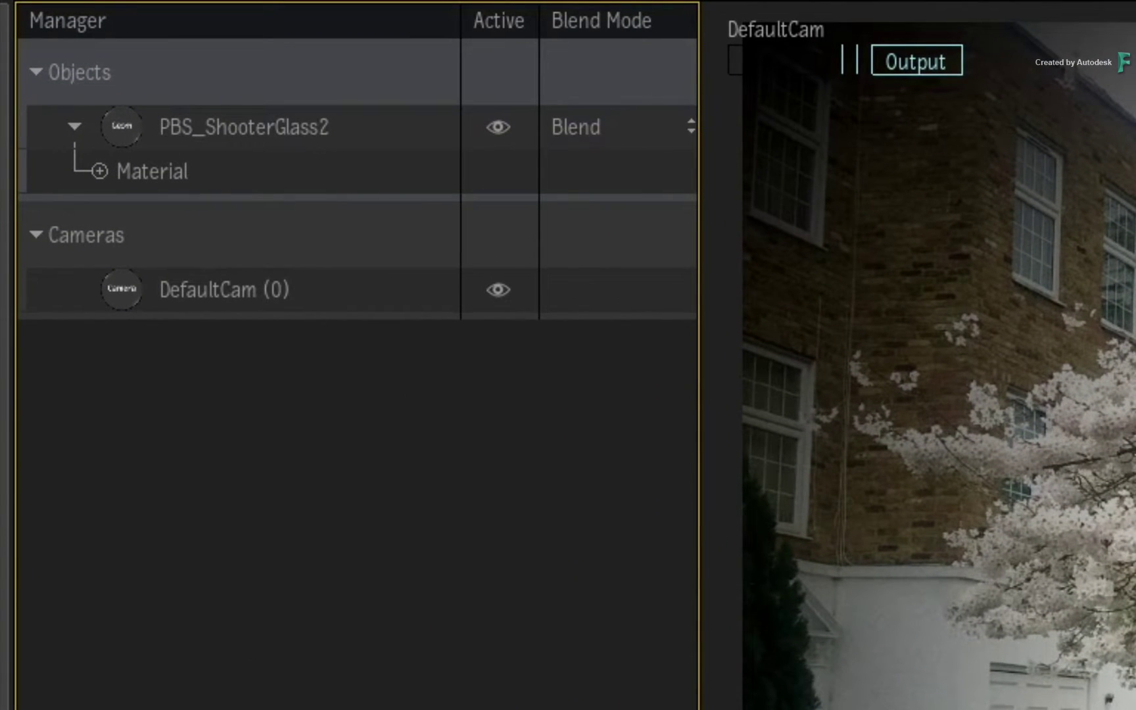
Expand the imported glass's Material group, inspect its shader and material1, and show material1's settings.
click(99, 171)
click(275, 218)
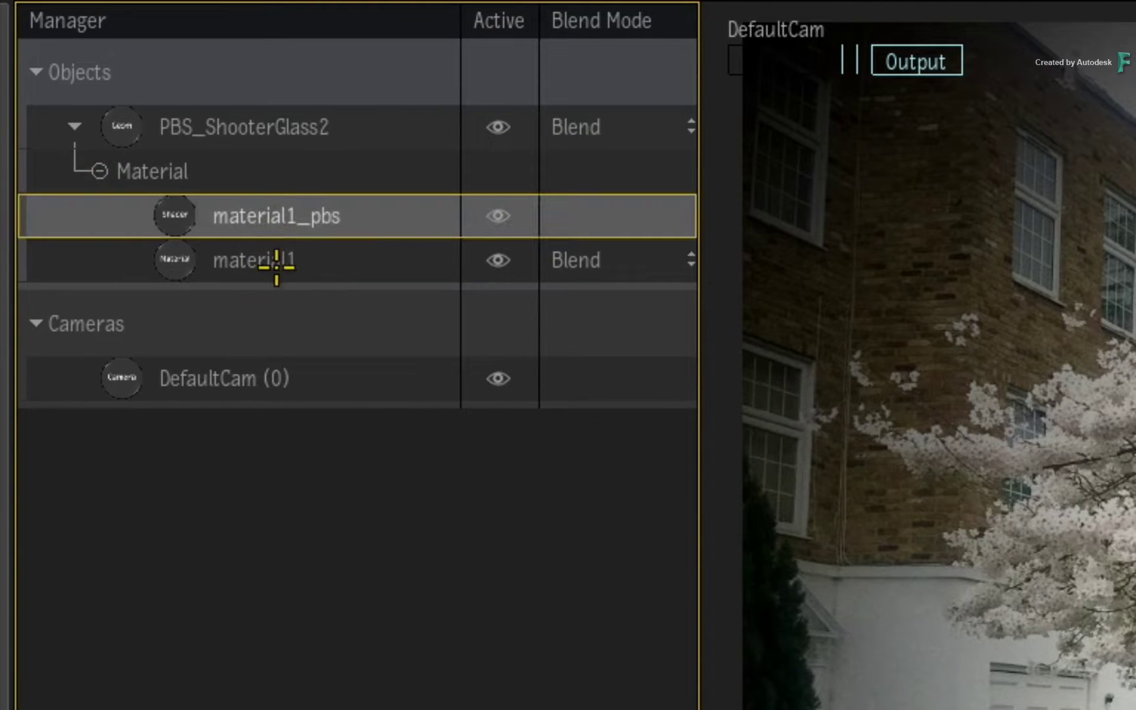
click(171, 260)
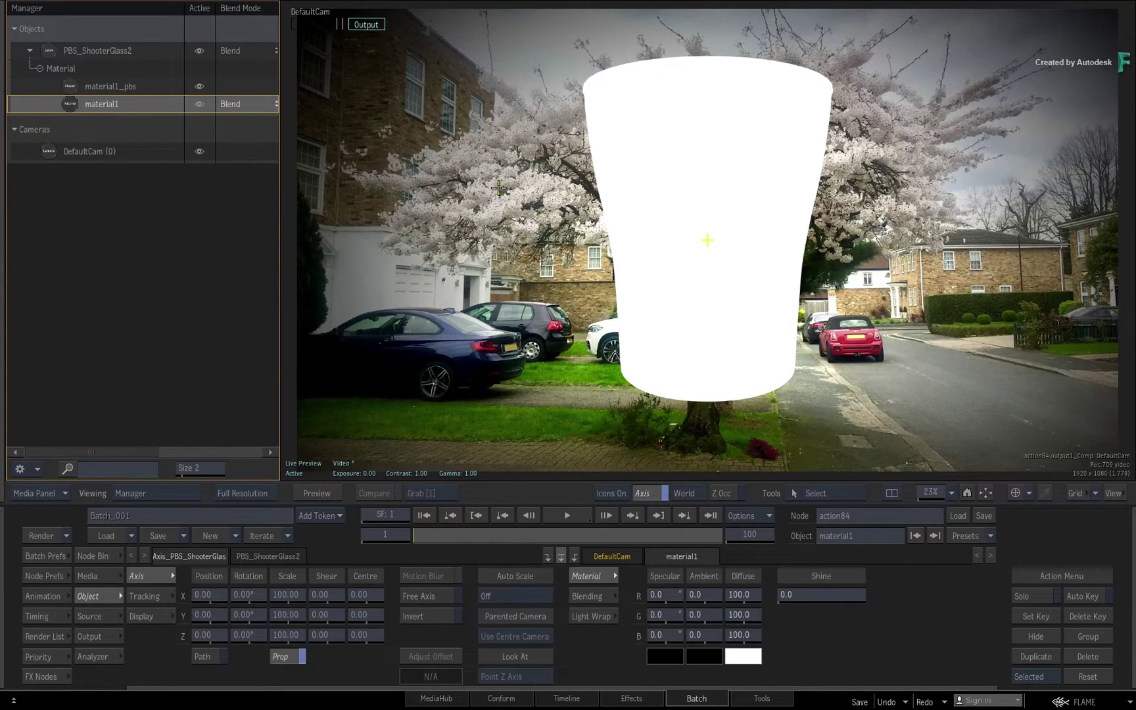
Add an IBL node to the default camera to light the glass.
click(97, 557)
key(l)
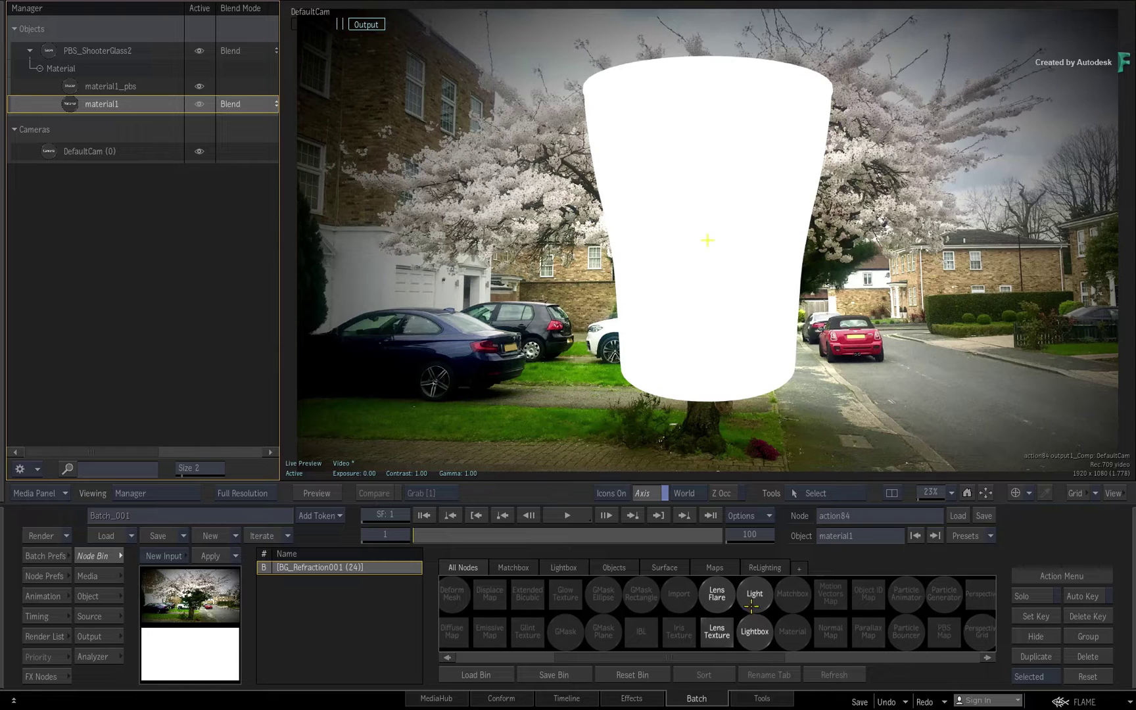
key(i)
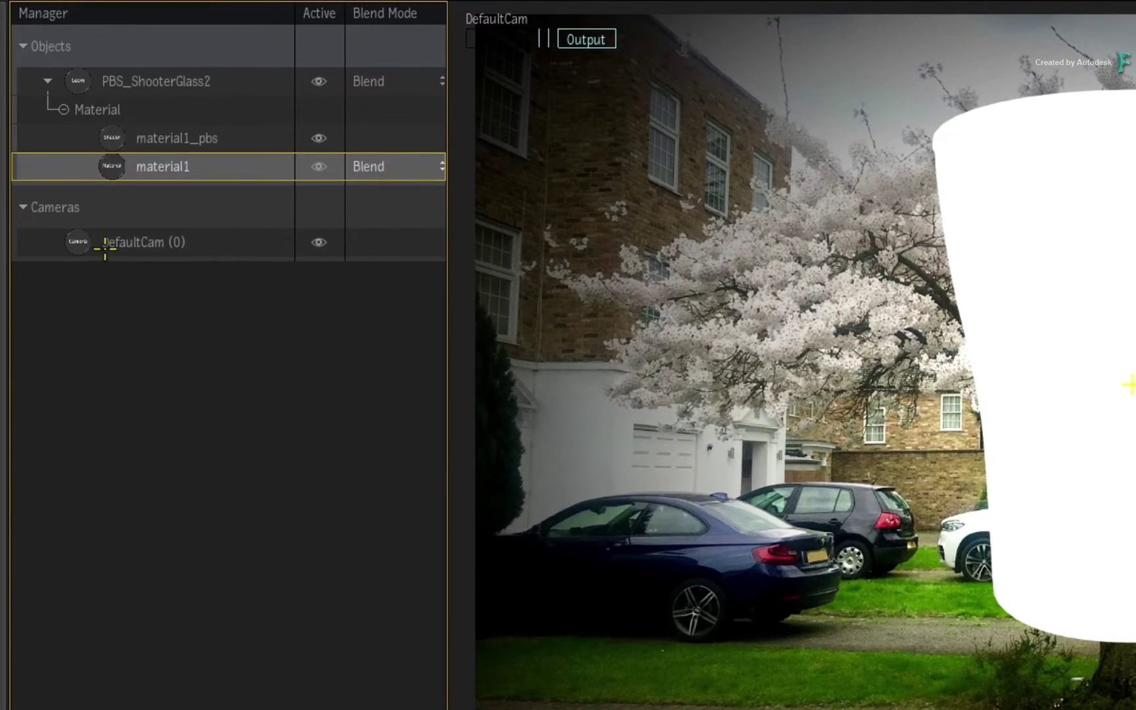
click(75, 154)
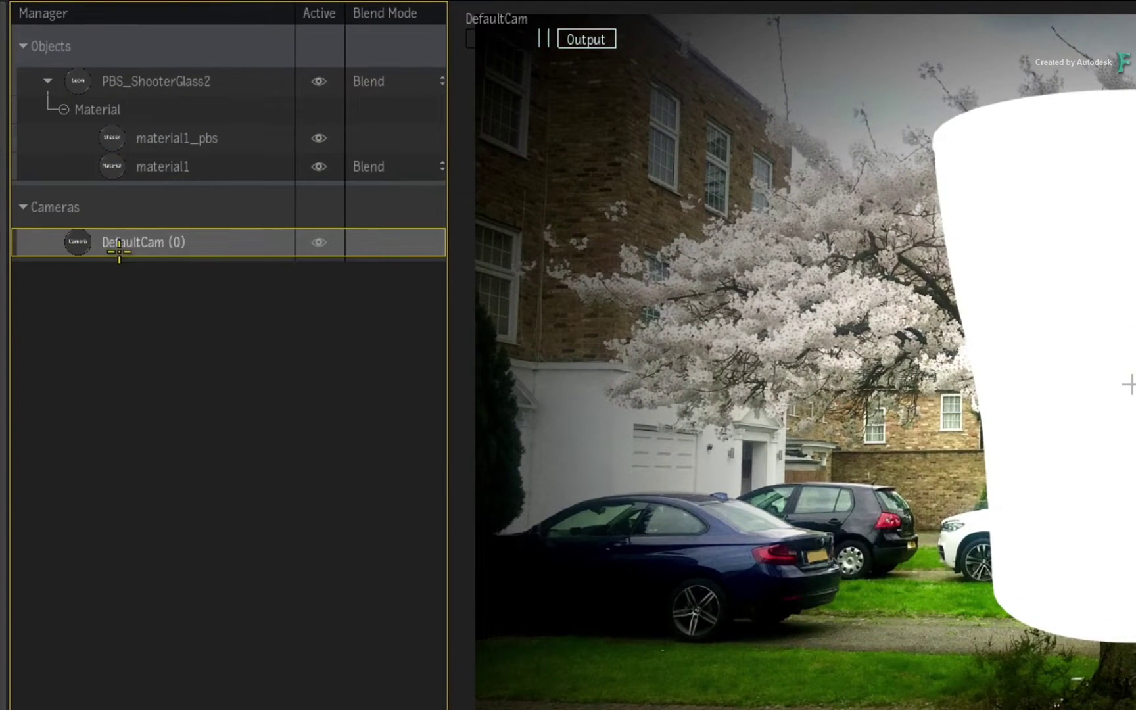
right_click(121, 247)
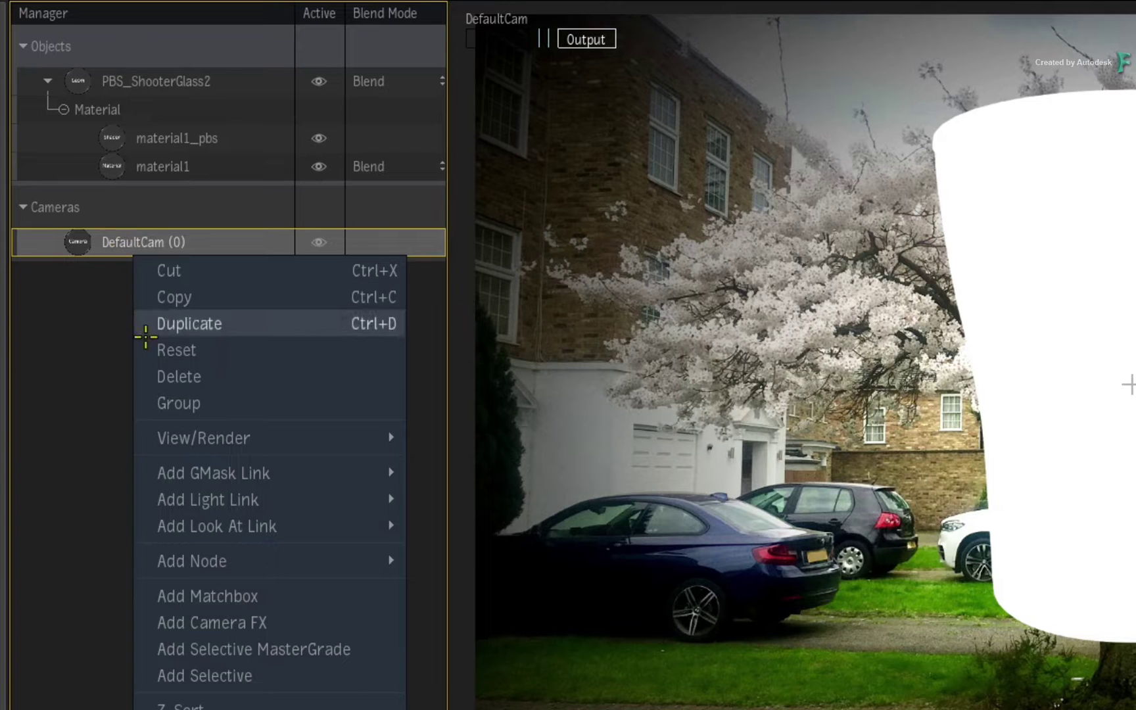
mouse_move(284, 547)
click(439, 589)
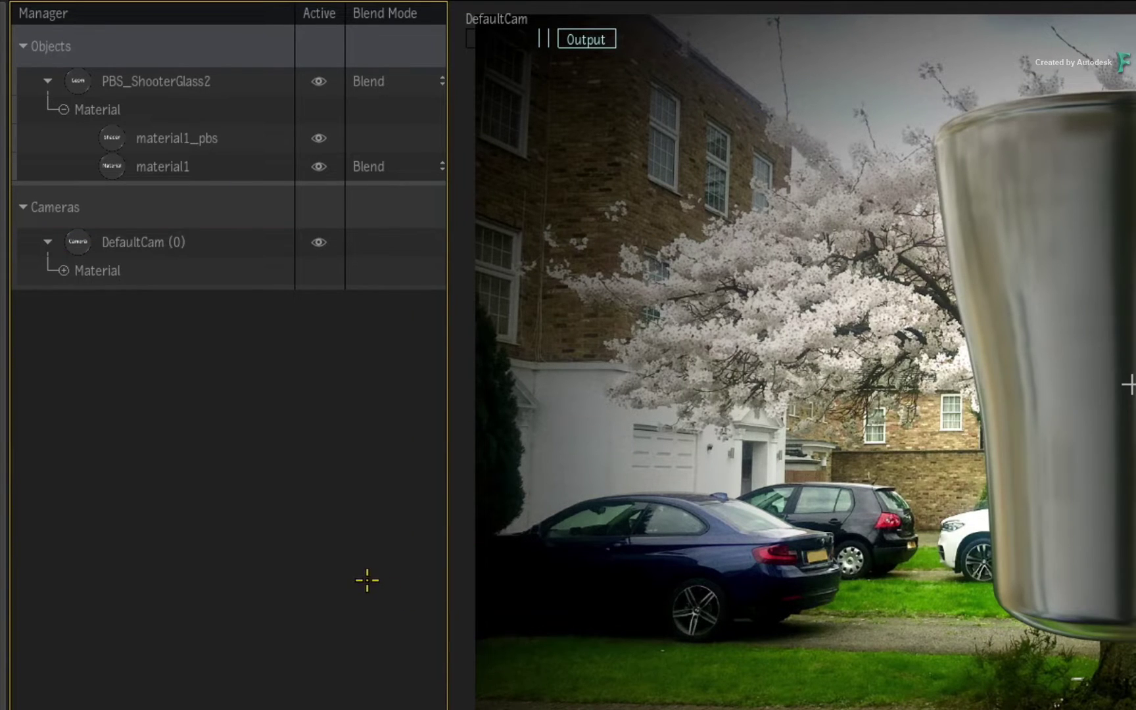
Load the EmptyLab.exr preset as the texture of the IBL under the default camera.
click(61, 270)
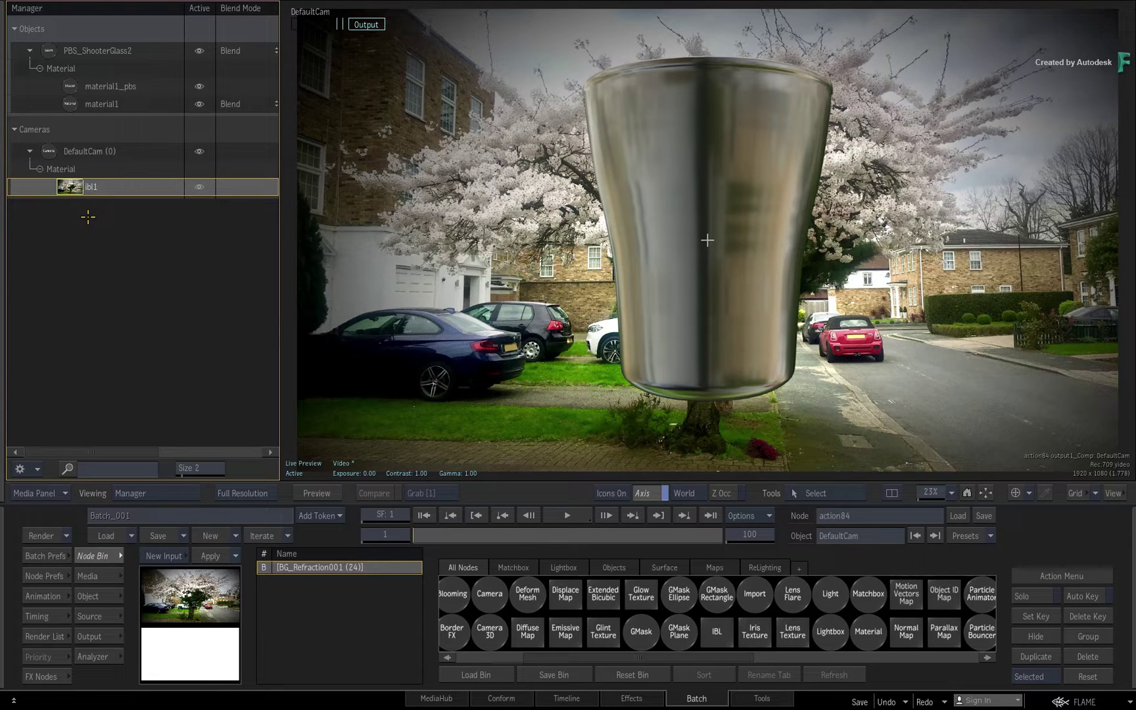
double_click(70, 188)
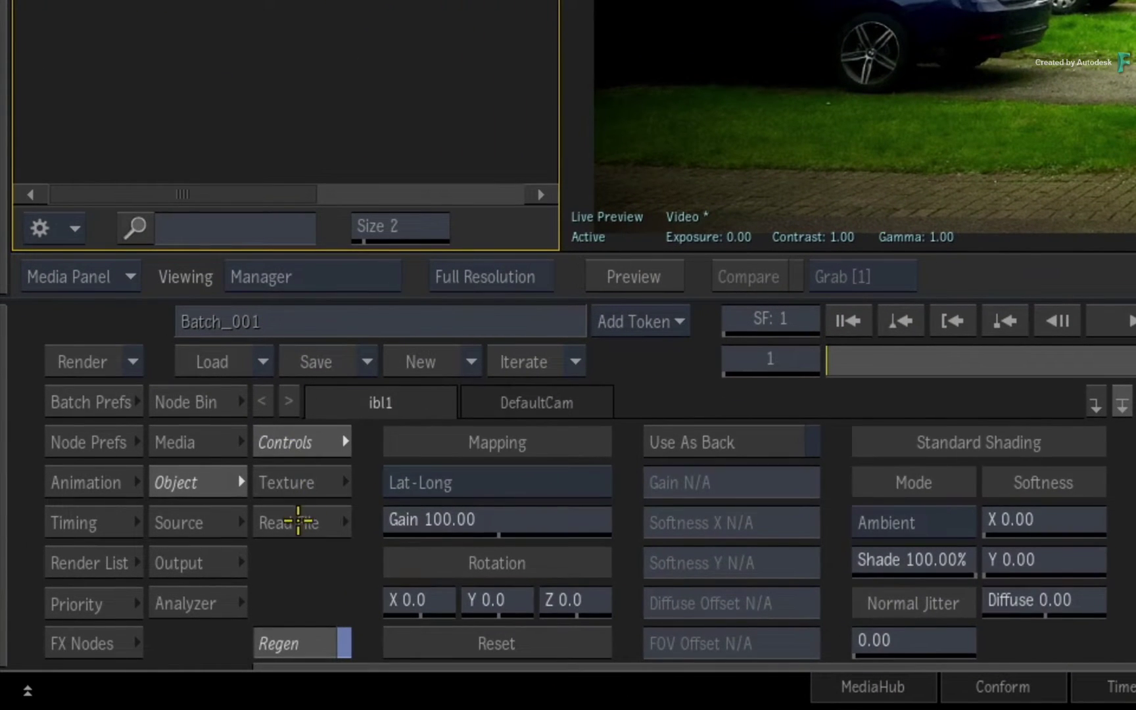
click(271, 541)
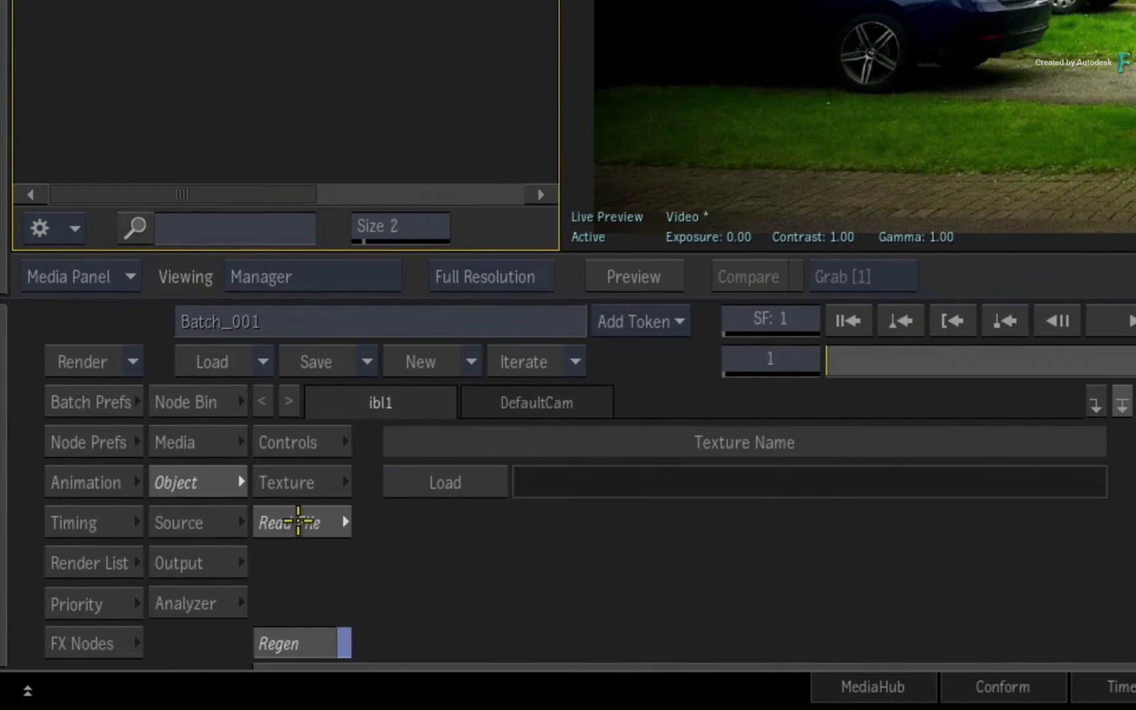
click(424, 494)
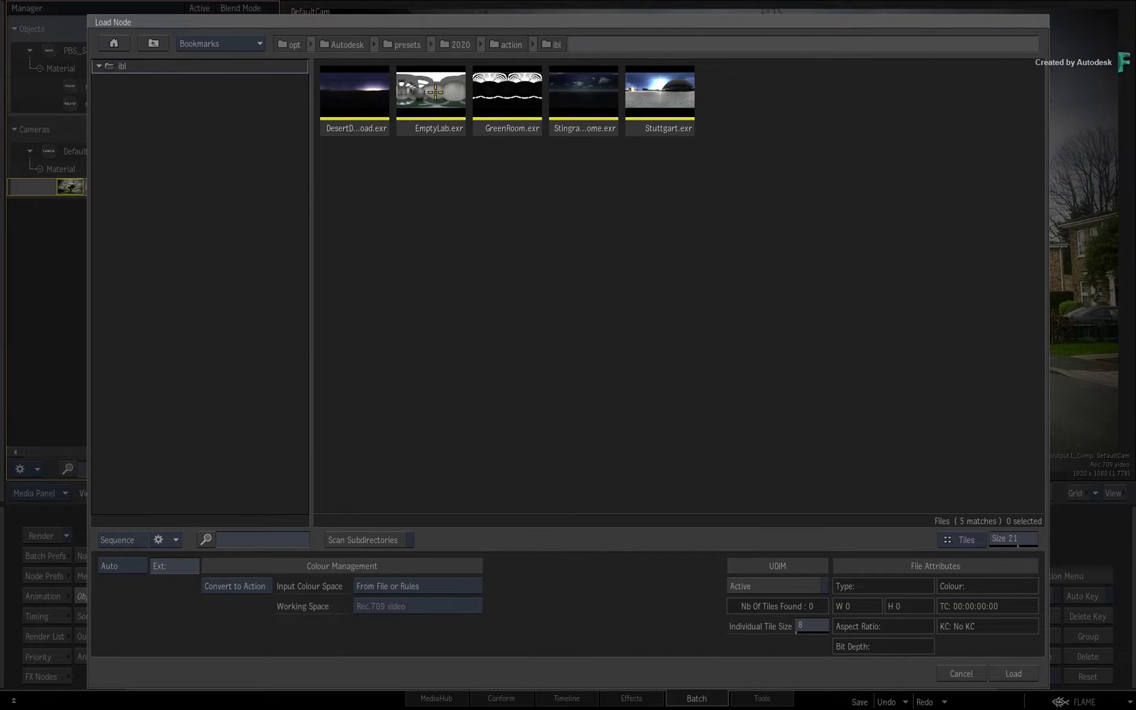
click(436, 92)
click(990, 669)
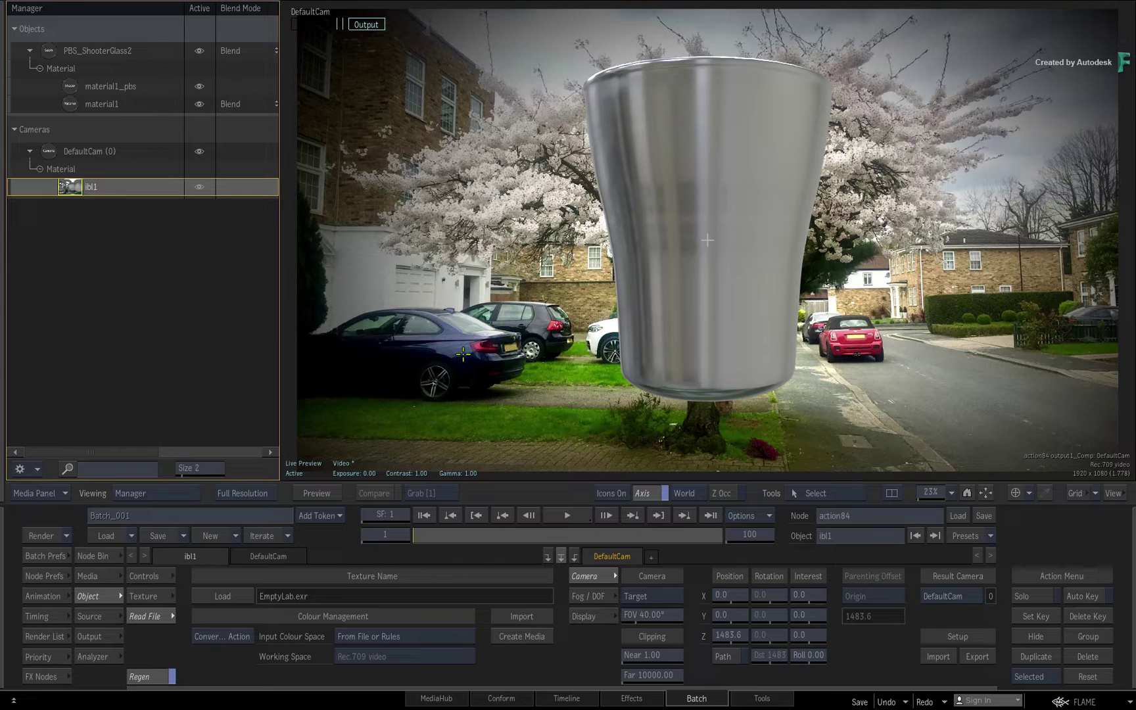
Raise the PBS_ShooterGlass2 geometry's transparency to 57% and set its polygon sorting to Sort All.
click(53, 51)
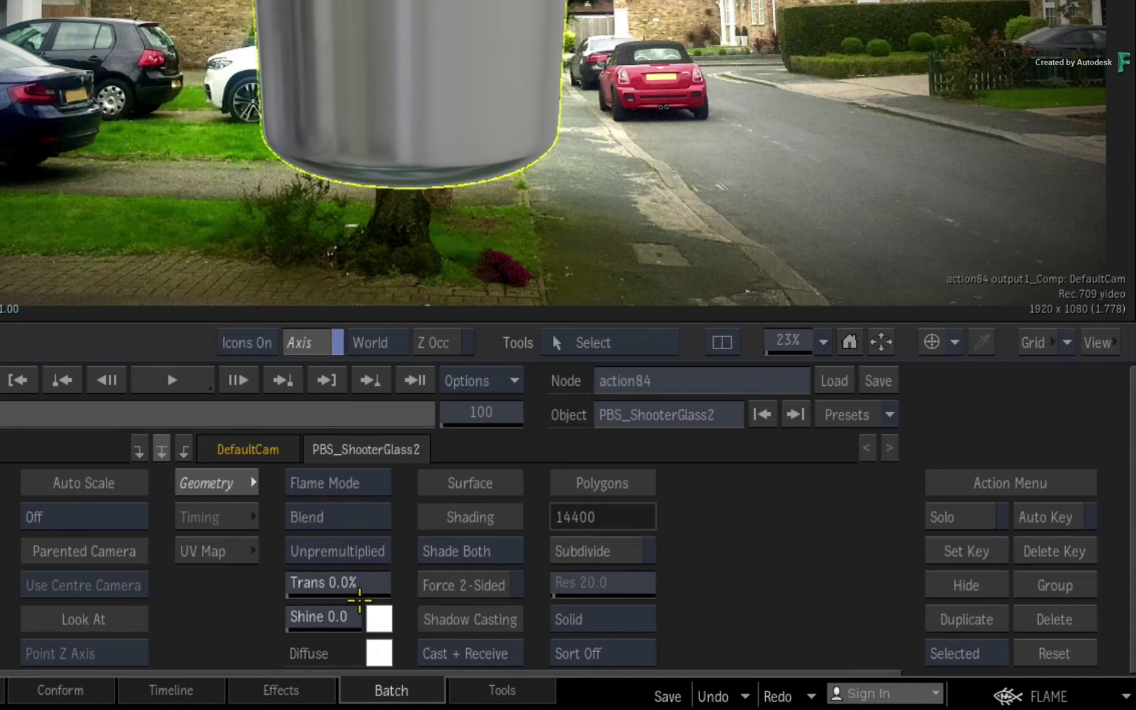
drag(334, 583, 451, 571)
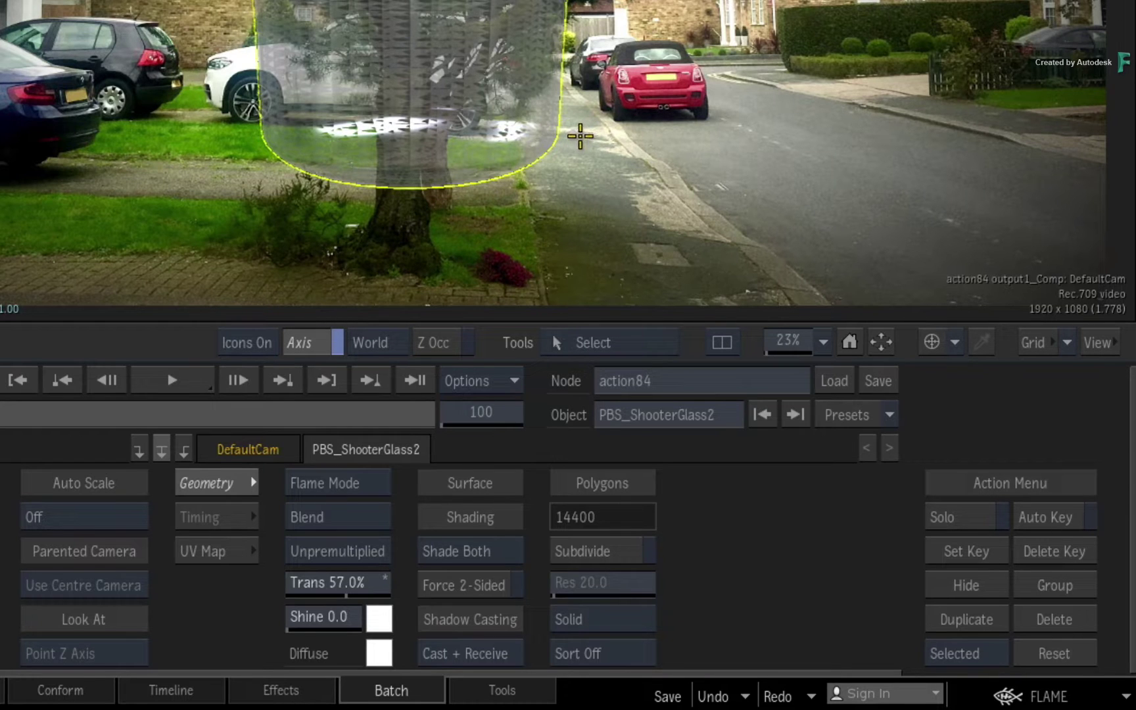
click(634, 653)
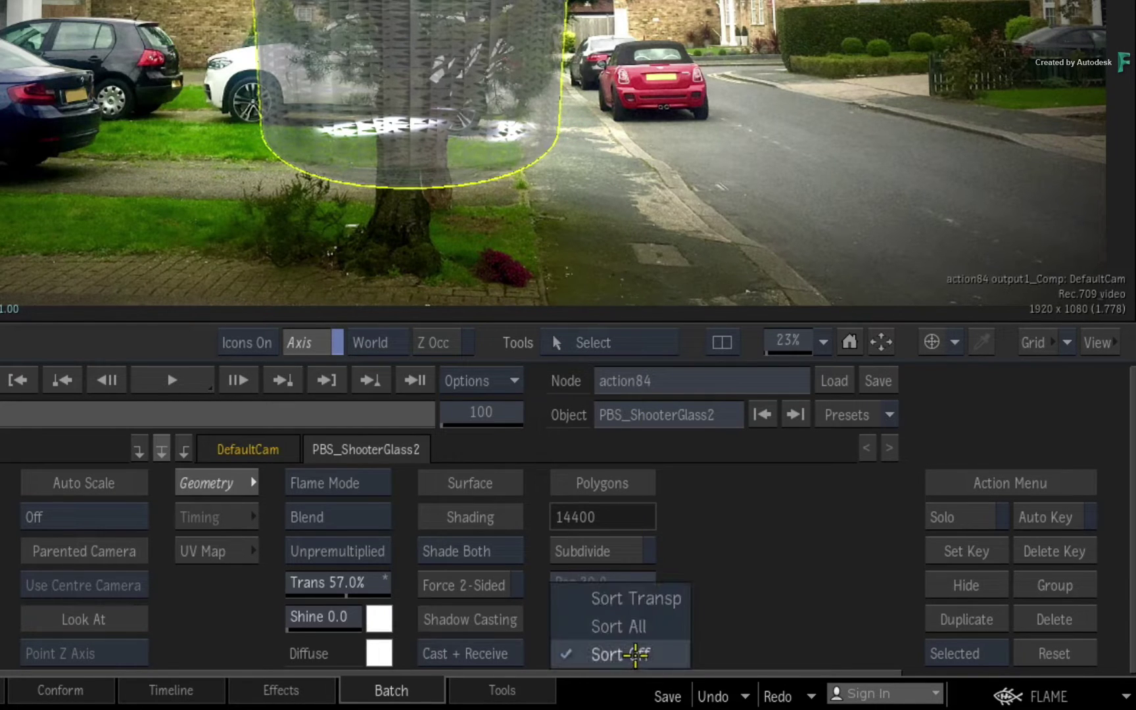
click(670, 623)
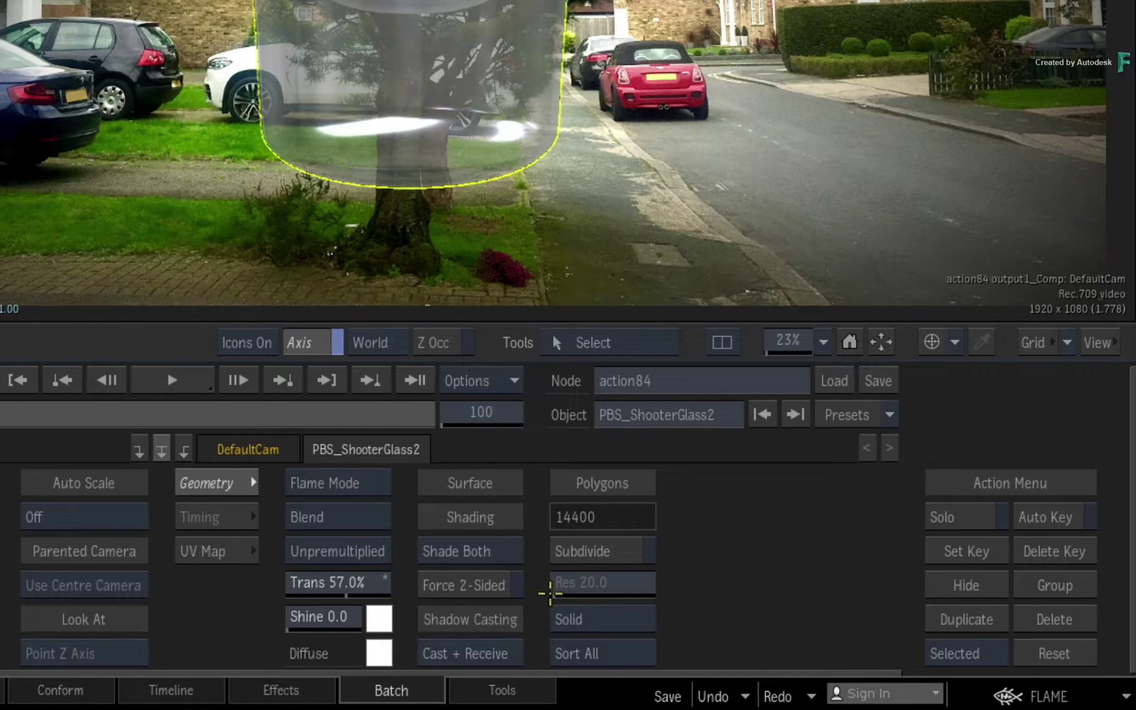
Reset the glass geometry's transparency to 0%.
mouse_move(340, 575)
mouse_down()
mouse_move(374, 588)
mouse_move(332, 582)
mouse_move(346, 582)
mouse_up()
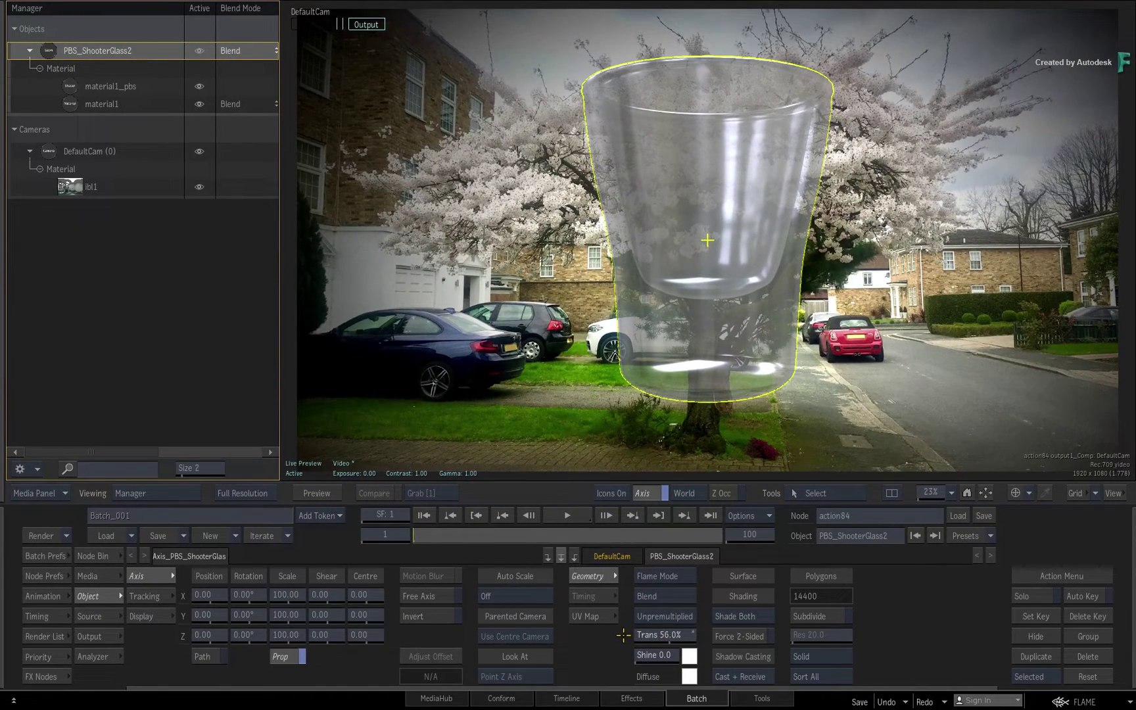
drag(666, 635, 604, 643)
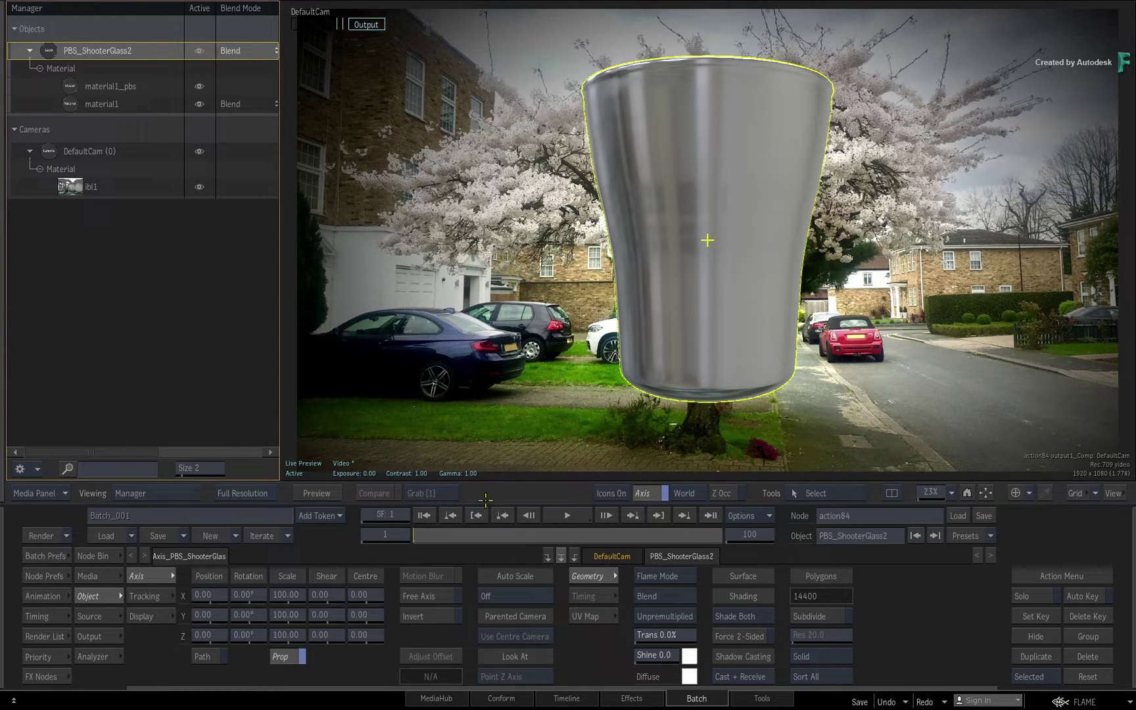
Review material1's light wrap settings and set its blending transparency to 90%.
click(70, 103)
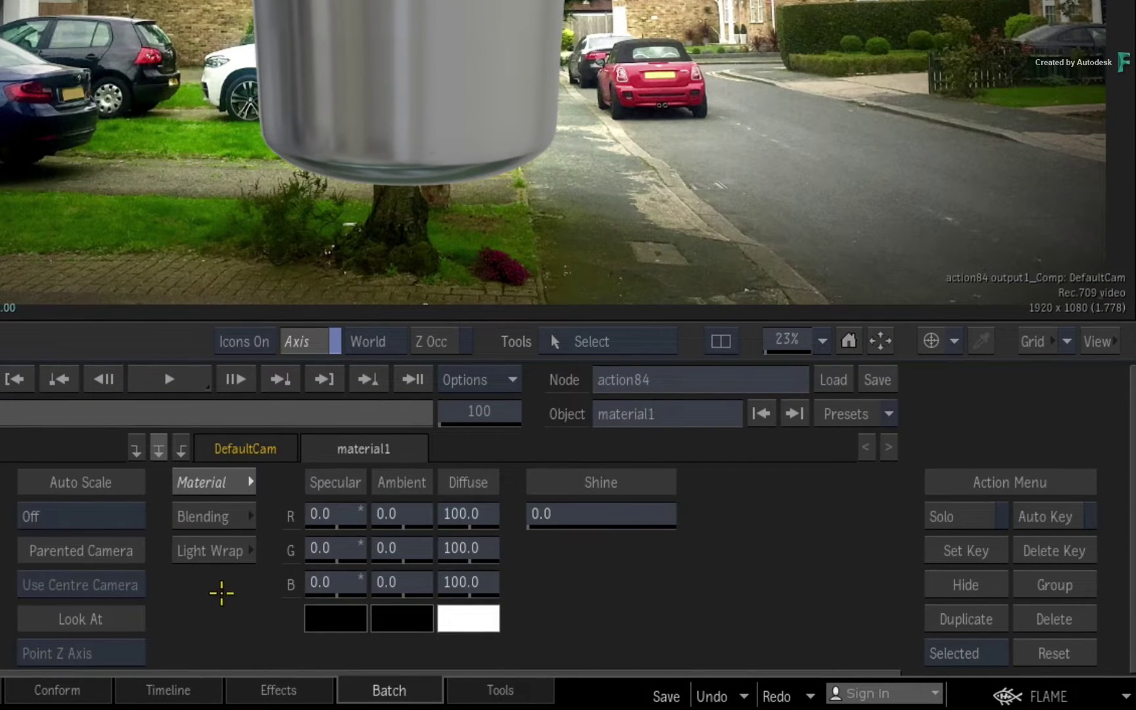
click(219, 552)
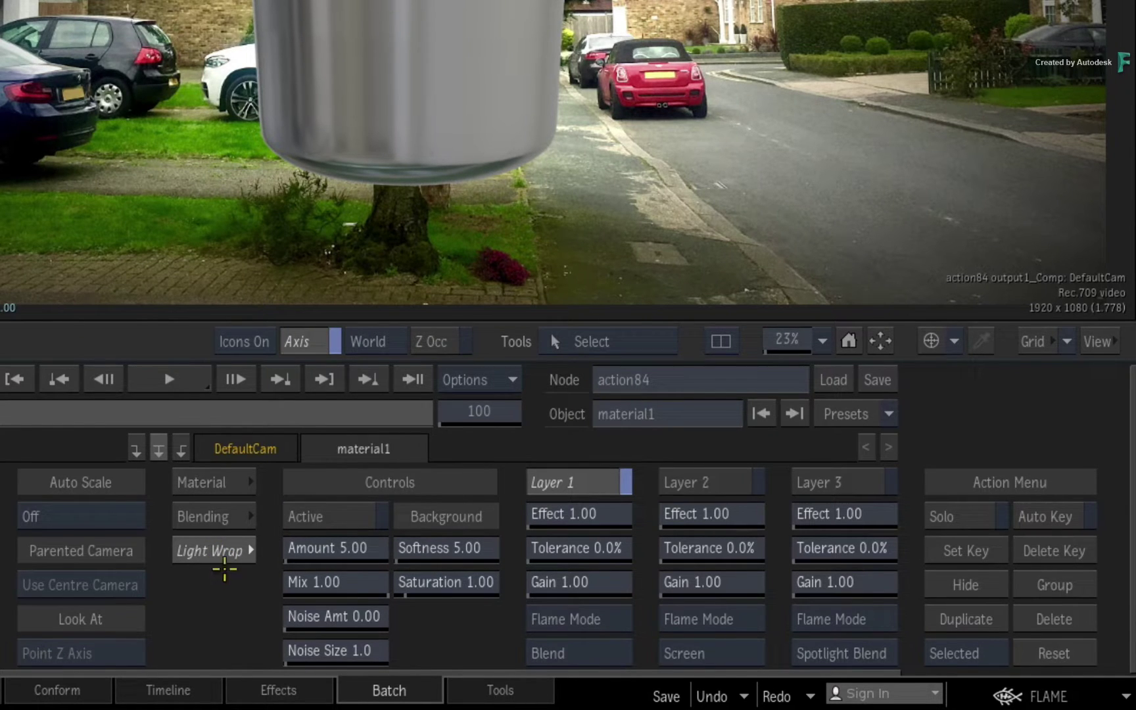
click(214, 516)
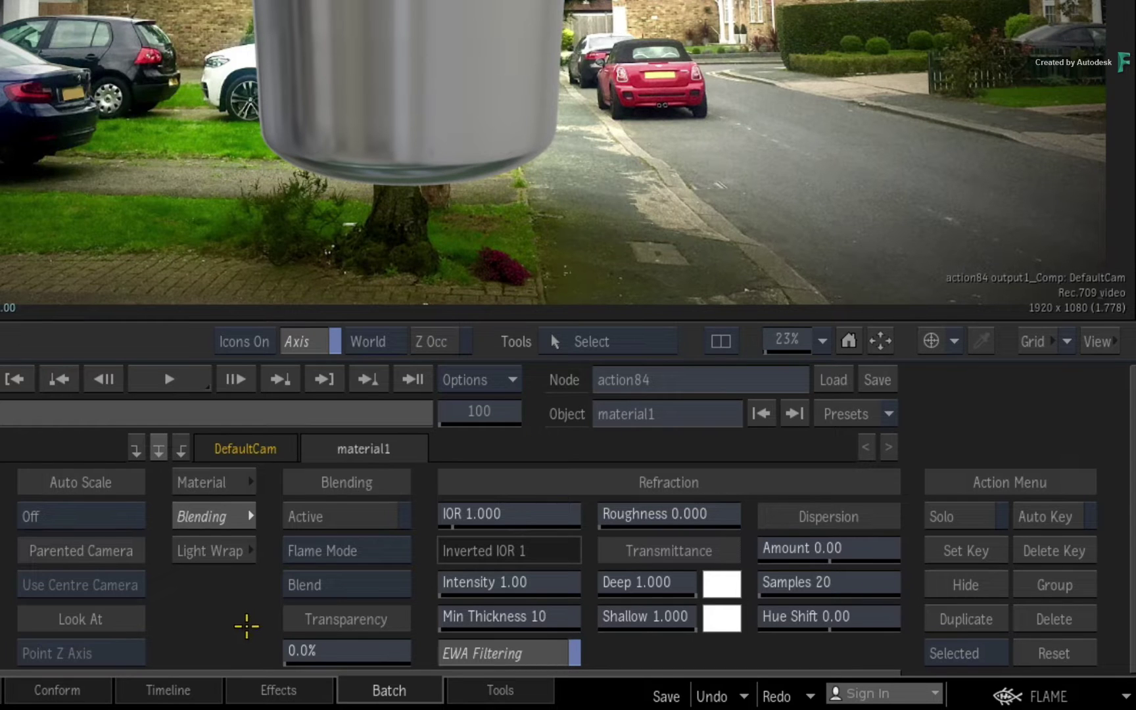
click(341, 649)
click(374, 514)
click(329, 613)
click(401, 596)
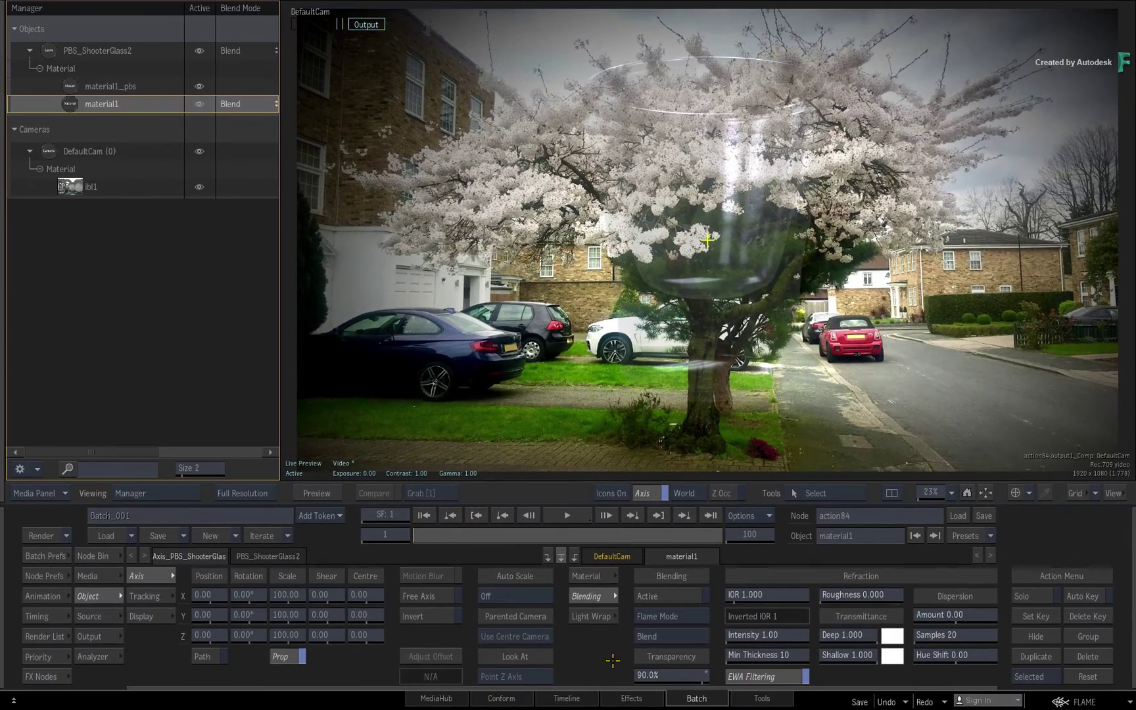
Tilt the glass to -10° X rotation and set material1's refraction IOR to 1.5.
mouse_move(253, 596)
mouse_down()
mouse_move(209, 578)
mouse_move(215, 569)
mouse_up()
mouse_move(240, 569)
mouse_down()
mouse_move(263, 565)
mouse_move(200, 564)
mouse_move(250, 557)
mouse_move(242, 563)
mouse_up()
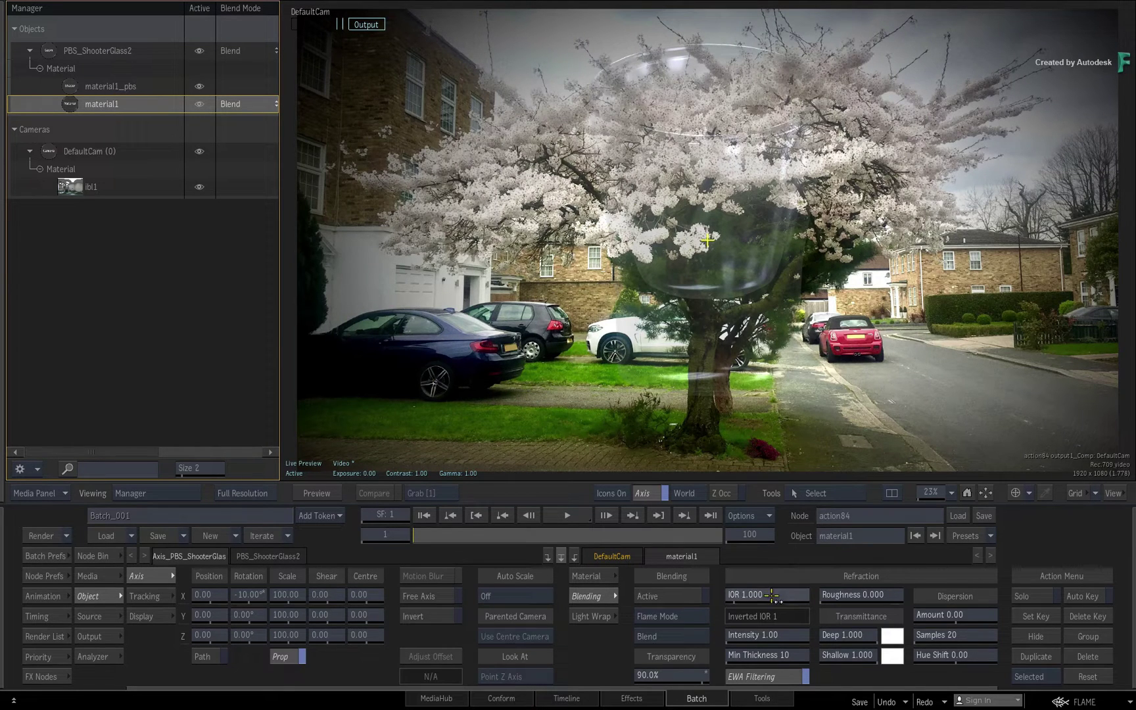
click(763, 594)
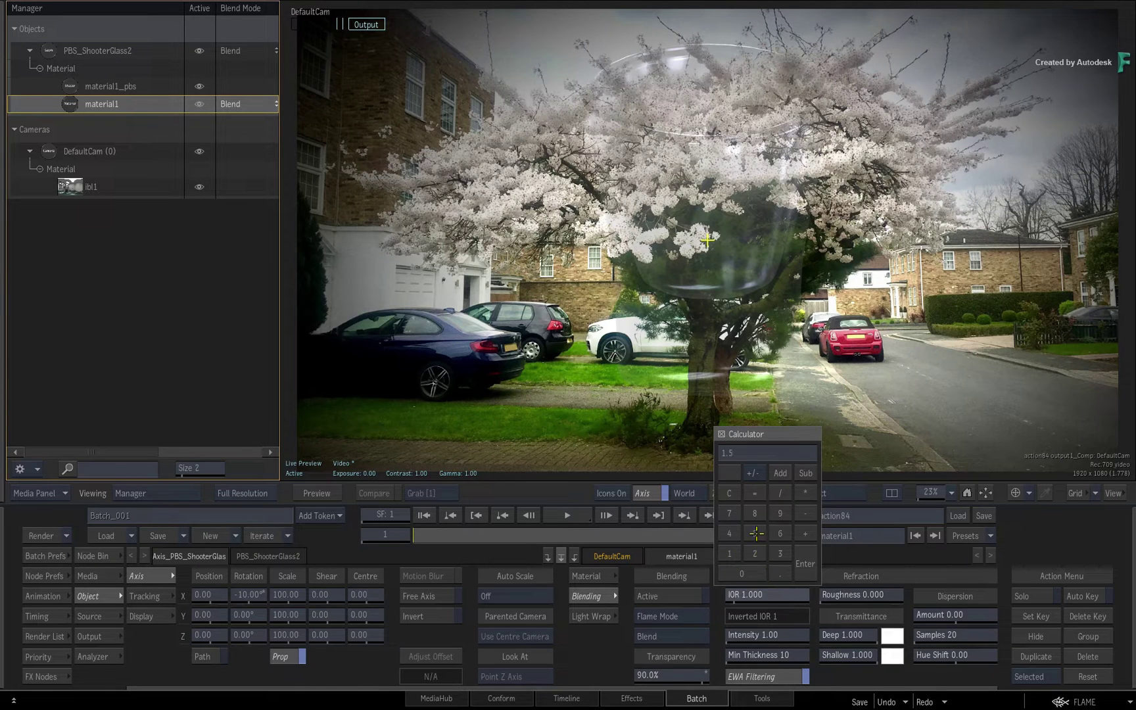
click(805, 565)
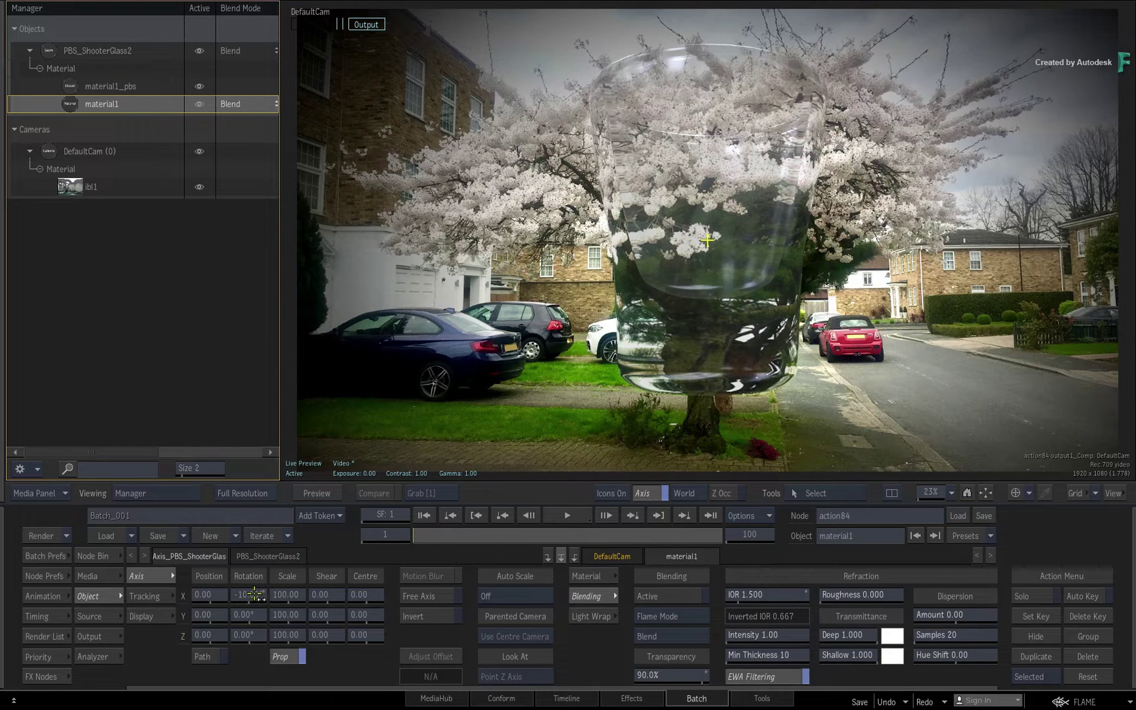
Set the glass's X rotation to 28° and show material1's specular, ambient and diffuse settings.
mouse_move(255, 595)
mouse_down()
mouse_move(289, 584)
mouse_move(243, 594)
mouse_move(288, 591)
mouse_move(253, 593)
mouse_move(276, 588)
mouse_move(262, 584)
mouse_up()
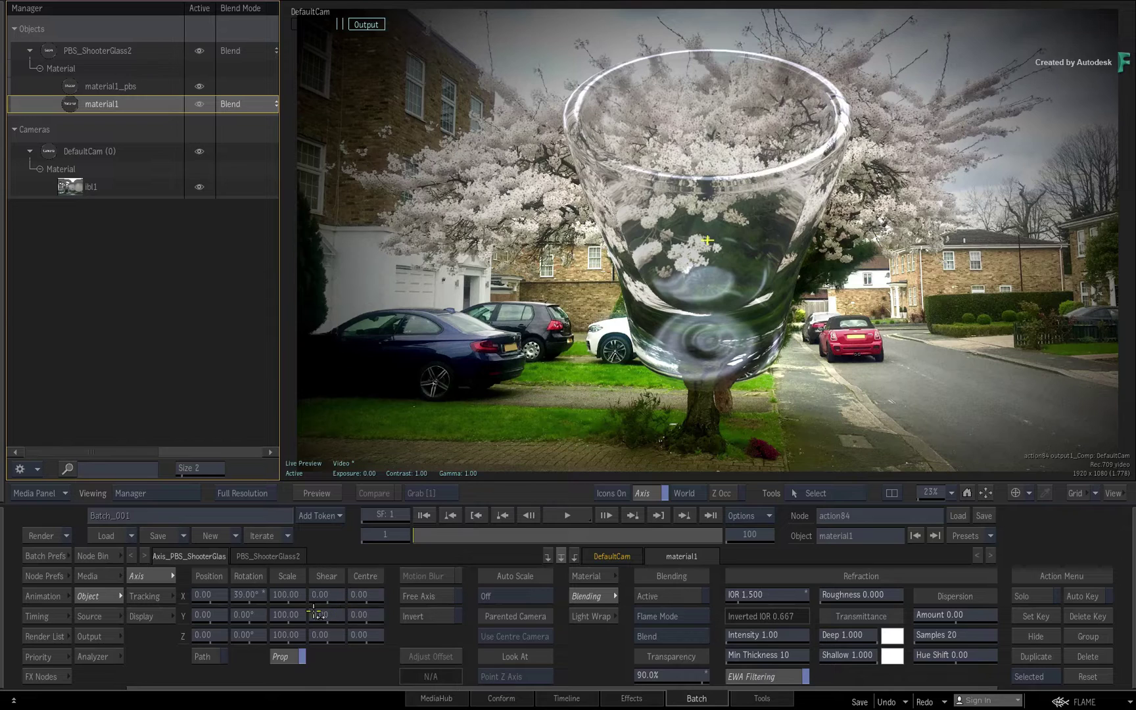
drag(248, 595, 373, 568)
drag(306, 579, 252, 577)
click(587, 576)
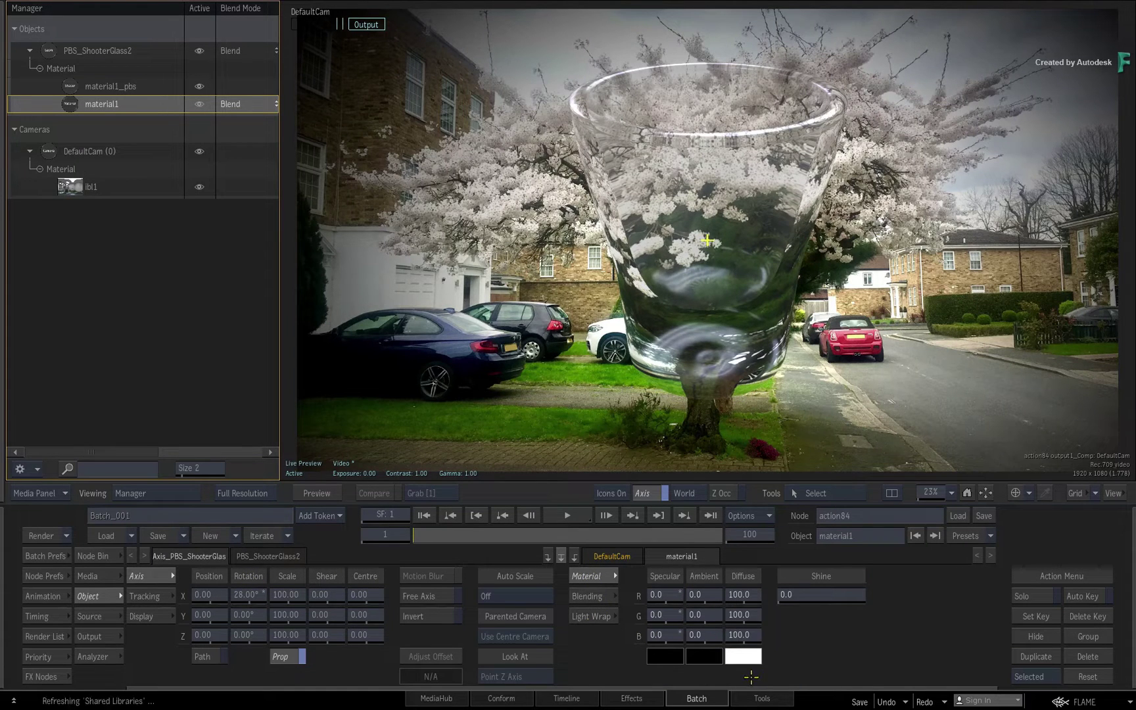
Test material1's refraction intensity at values up to 8.50 in its blending settings and return it to 1.00.
click(583, 595)
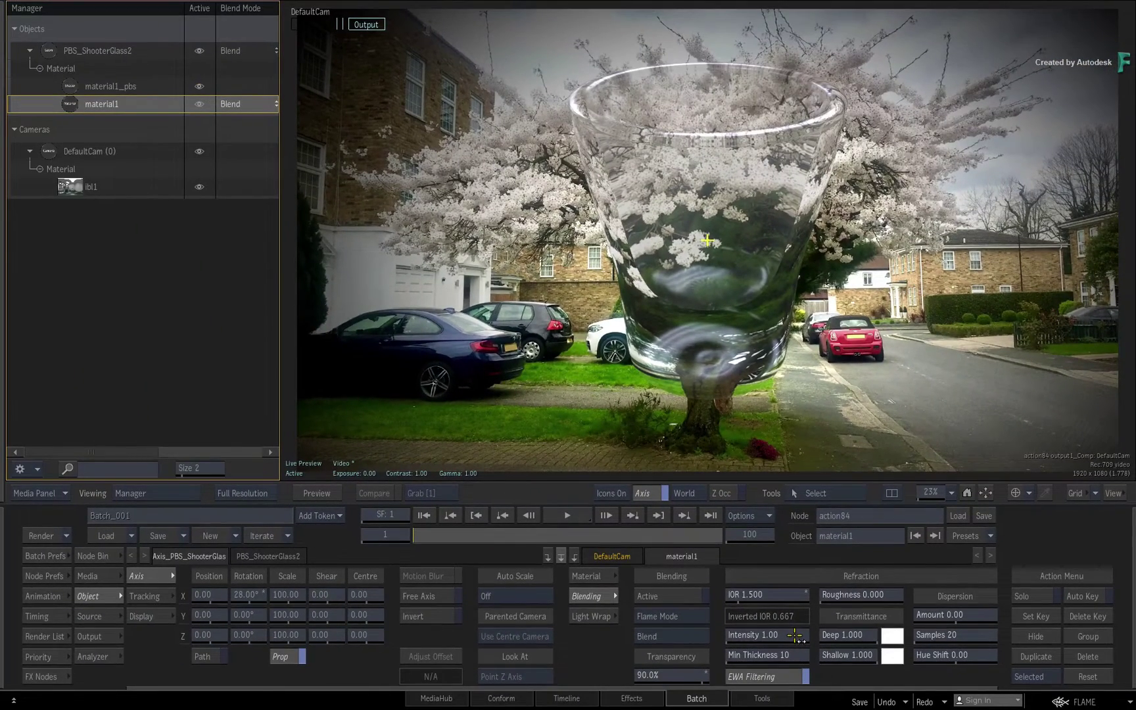
drag(787, 635, 817, 618)
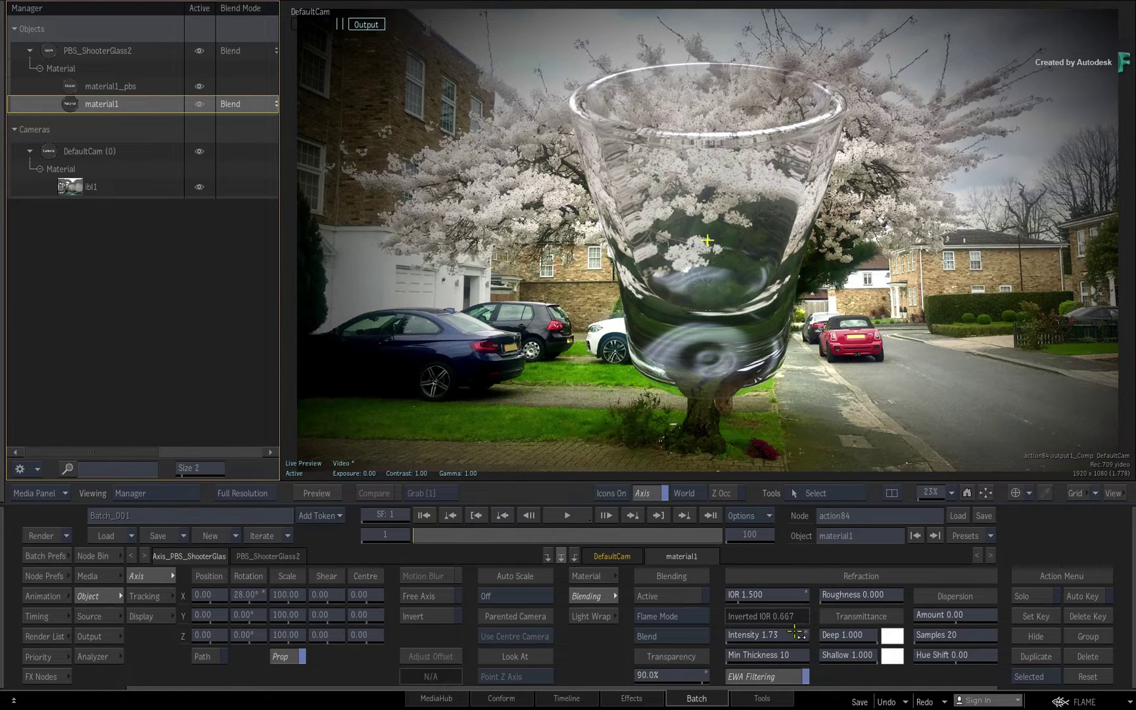
drag(796, 634, 798, 630)
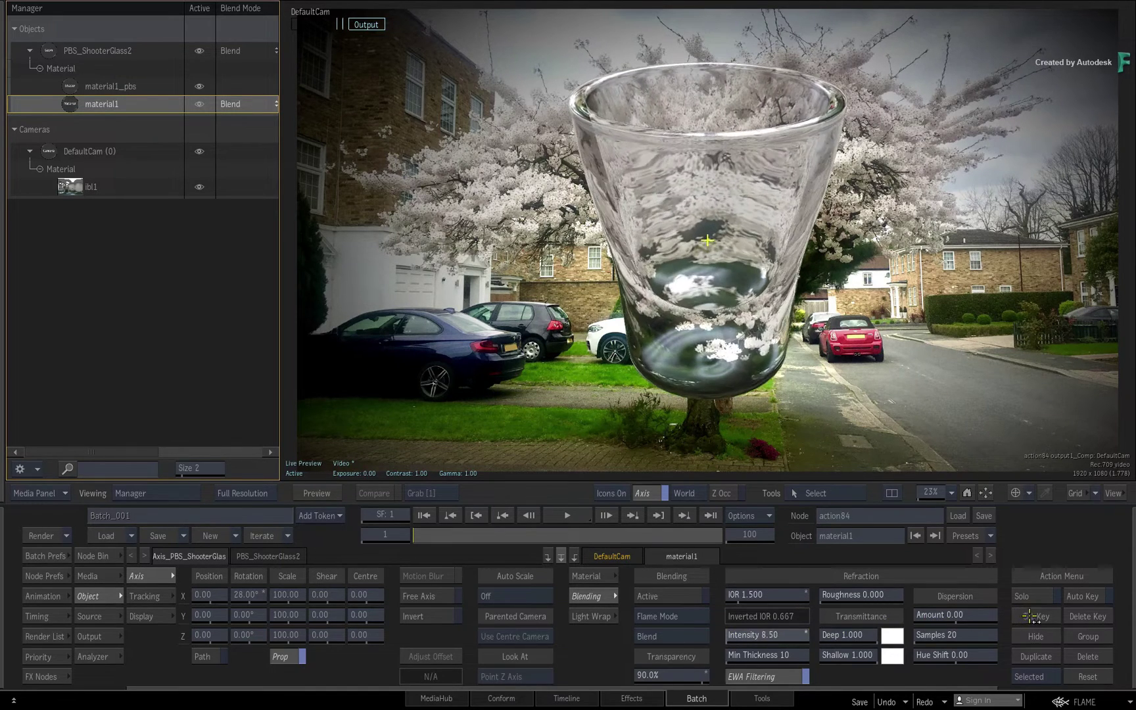
drag(1050, 617, 853, 624)
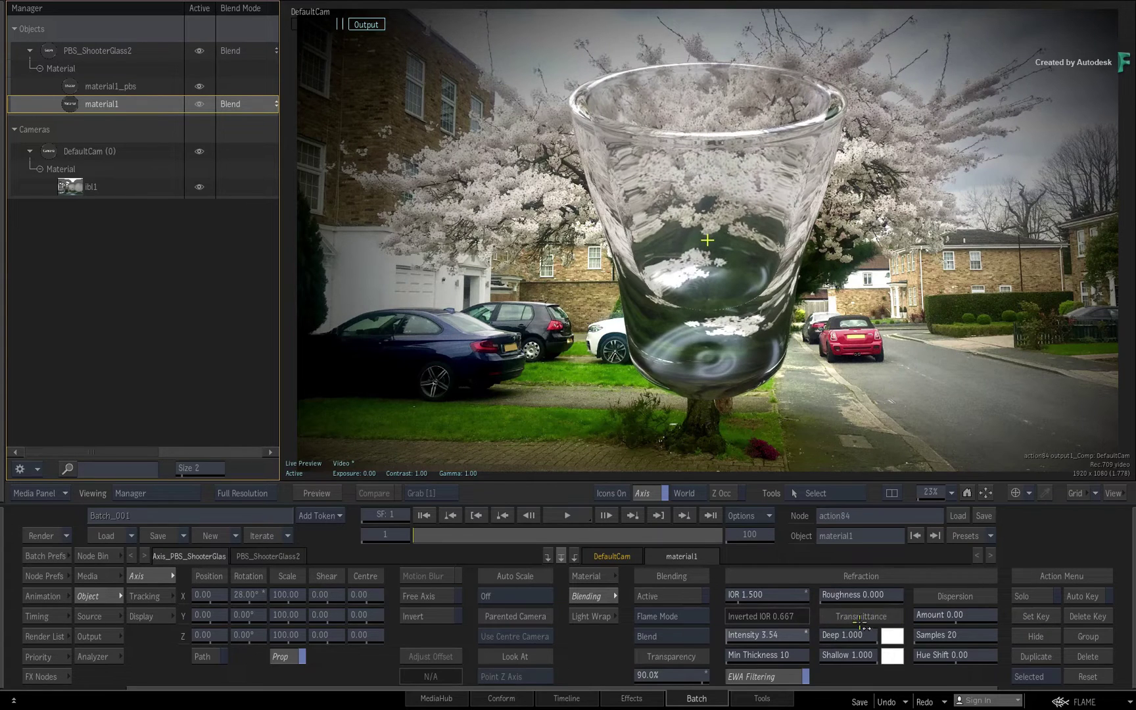
drag(946, 620, 776, 635)
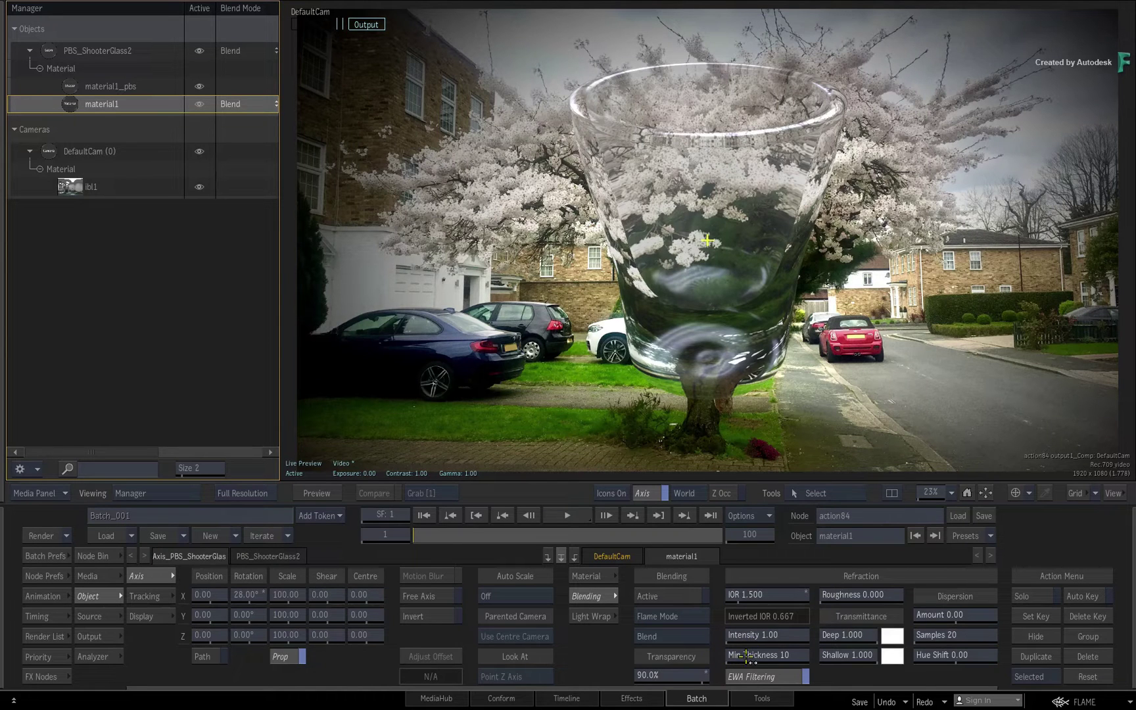
Try a larger minimum refraction thickness on material1 and settle on a Min Thickness of 1.
drag(746, 655, 778, 658)
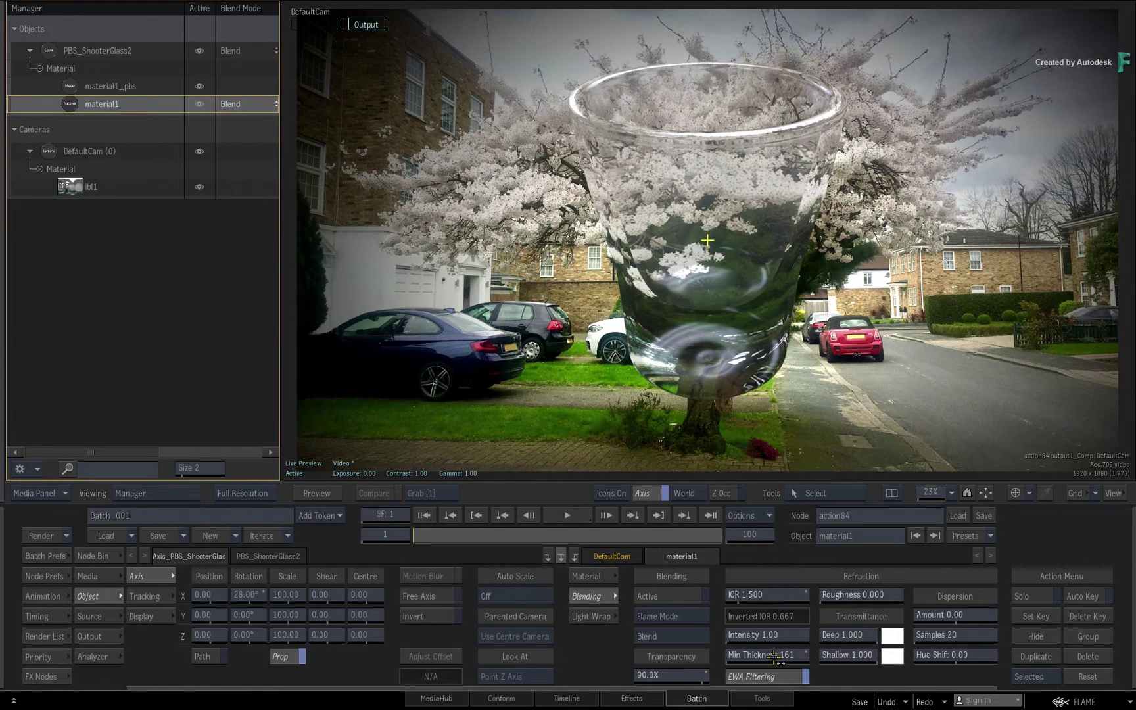
click(768, 655)
click(806, 624)
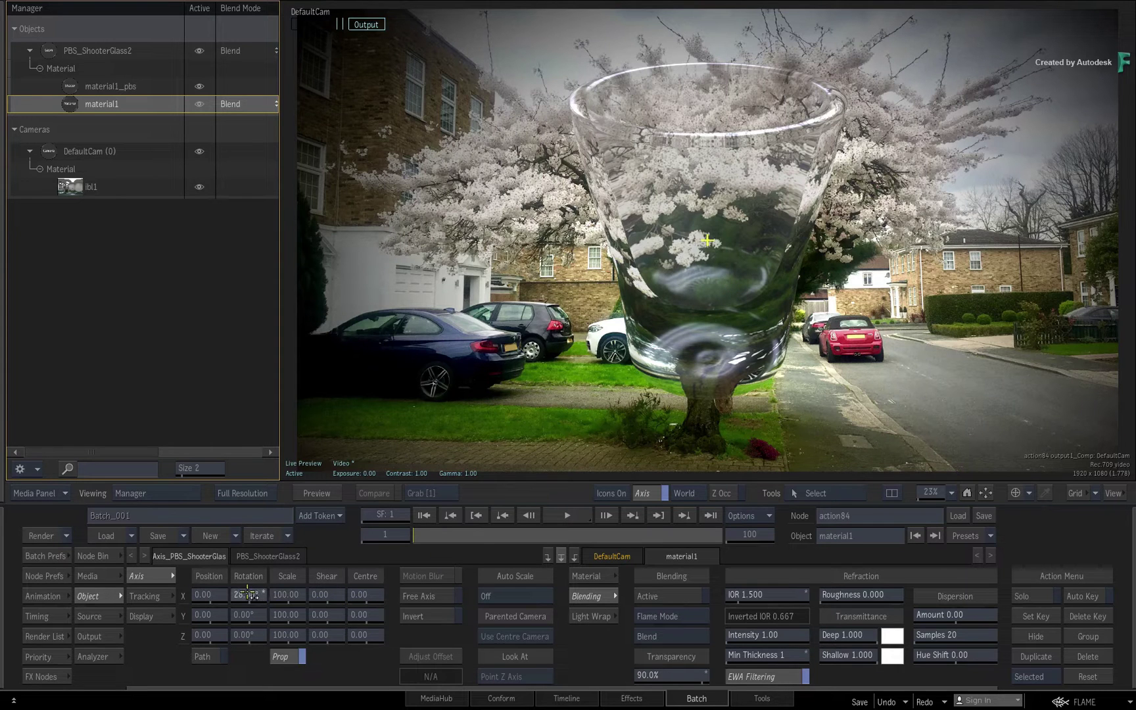
Set the glass's X rotation to 38° and test material1's refraction roughness at 0.380, returning it to 0.000.
drag(242, 595, 259, 593)
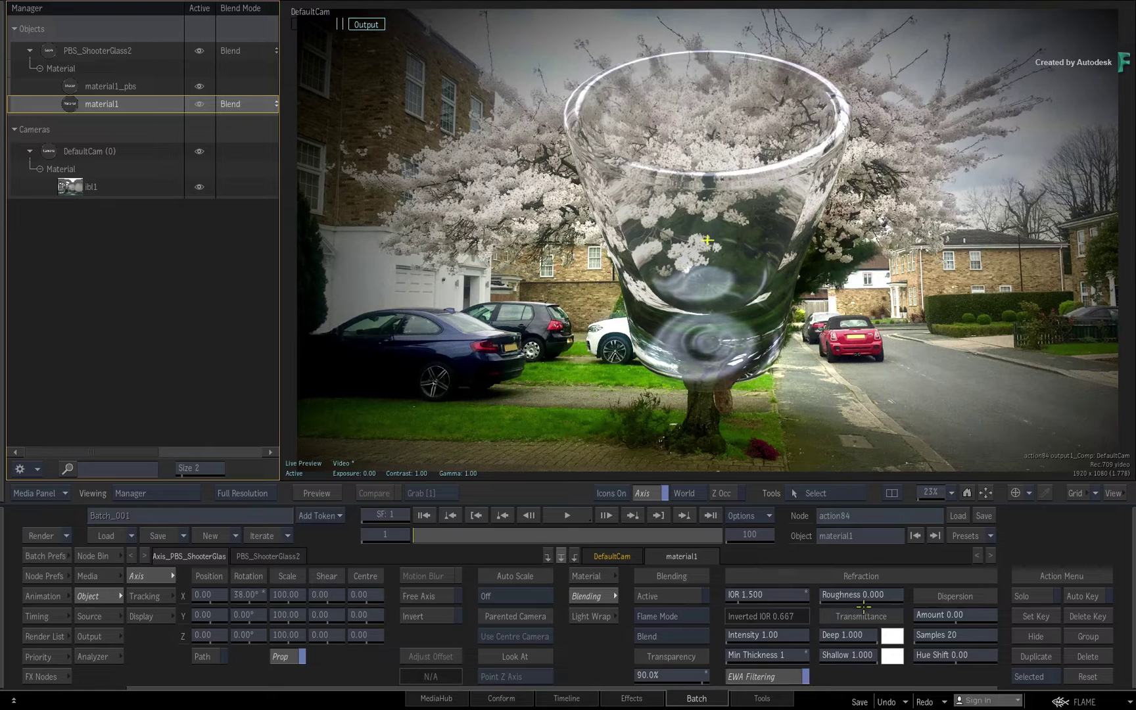
drag(848, 595, 964, 587)
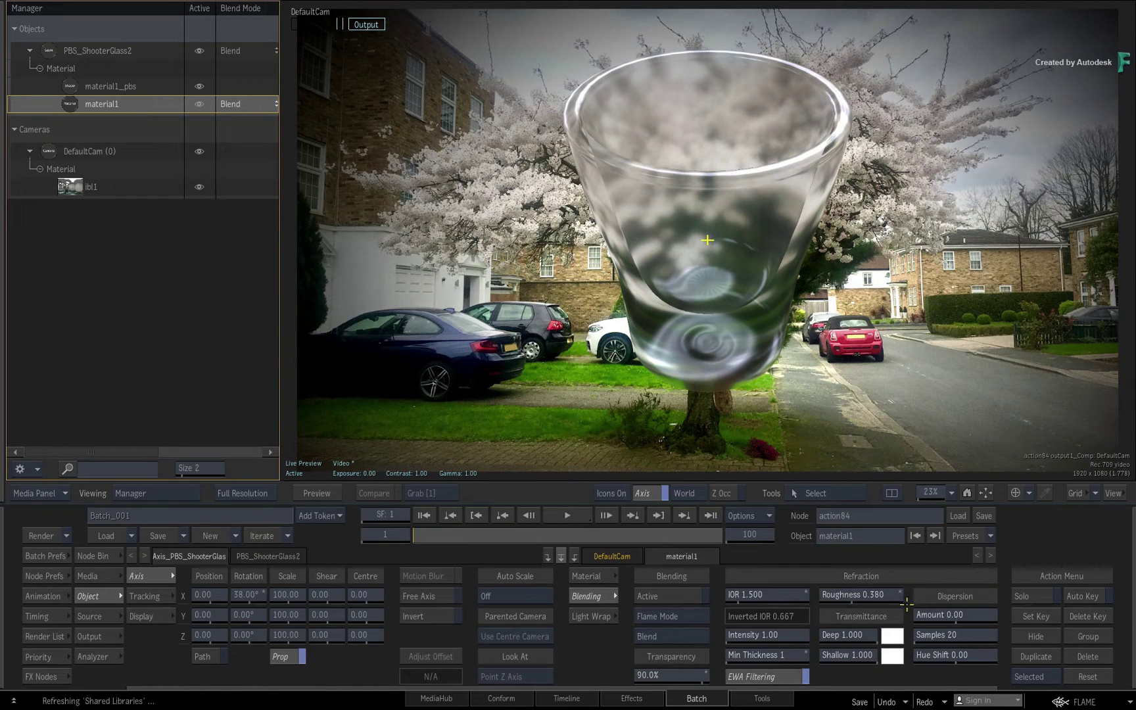
drag(889, 597, 825, 595)
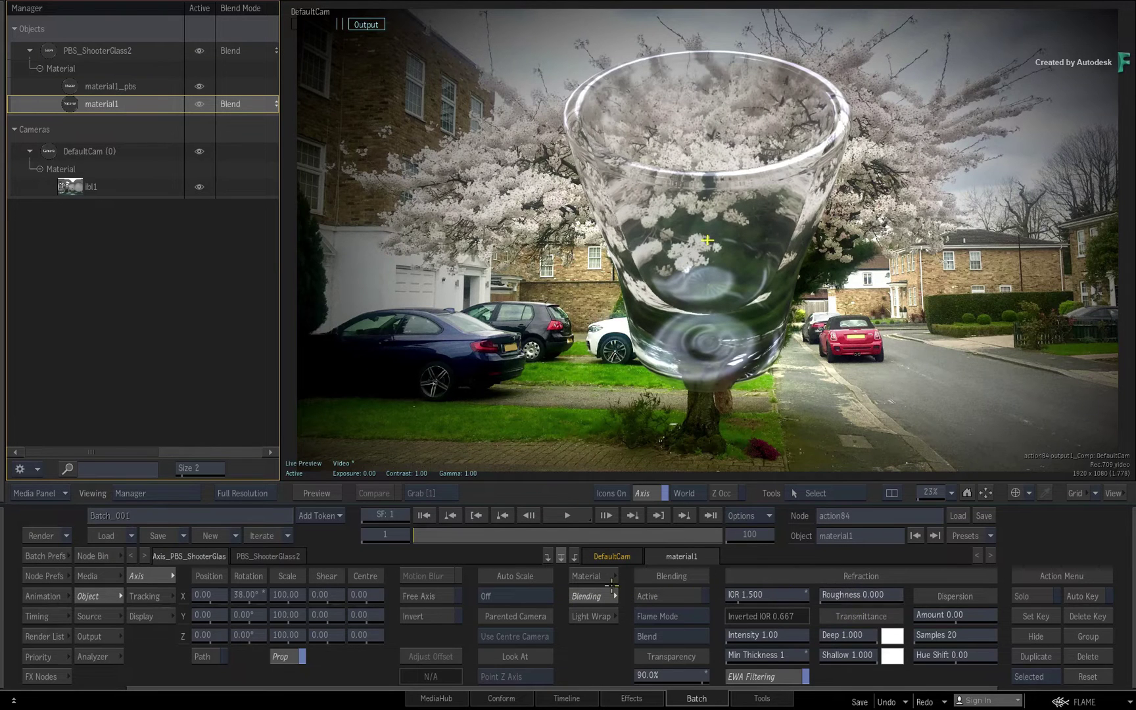
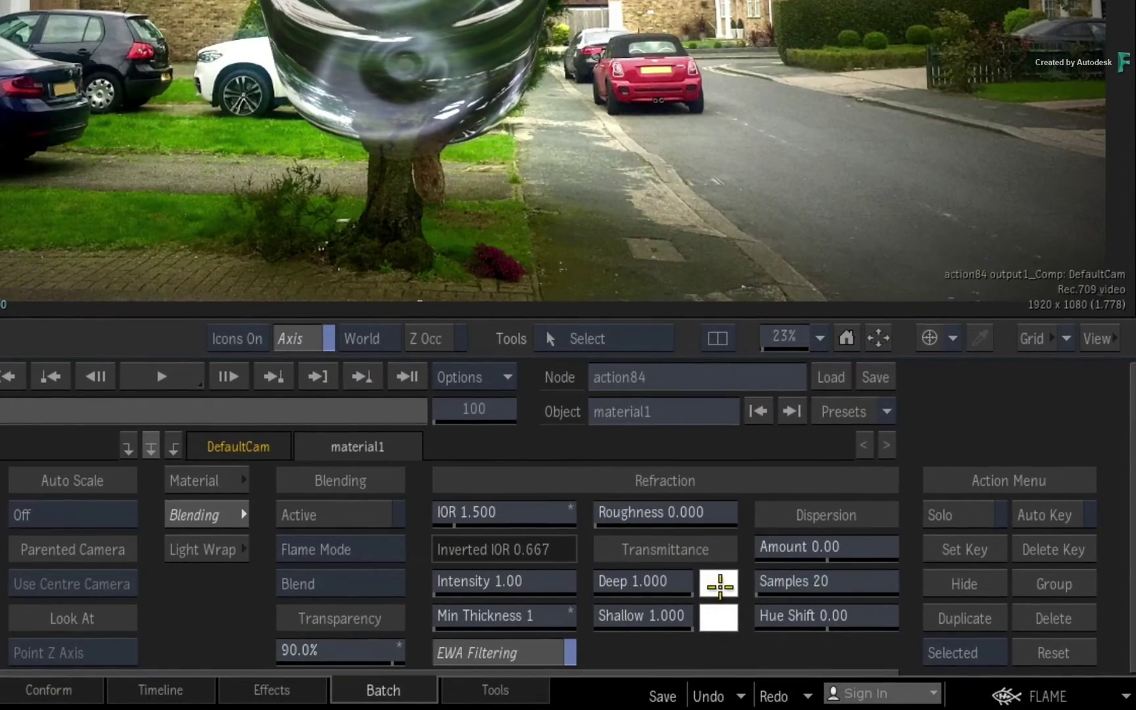
Colour material1's transmittance with pure yellow for Deep and blue for Shallow.
click(716, 584)
click(838, 183)
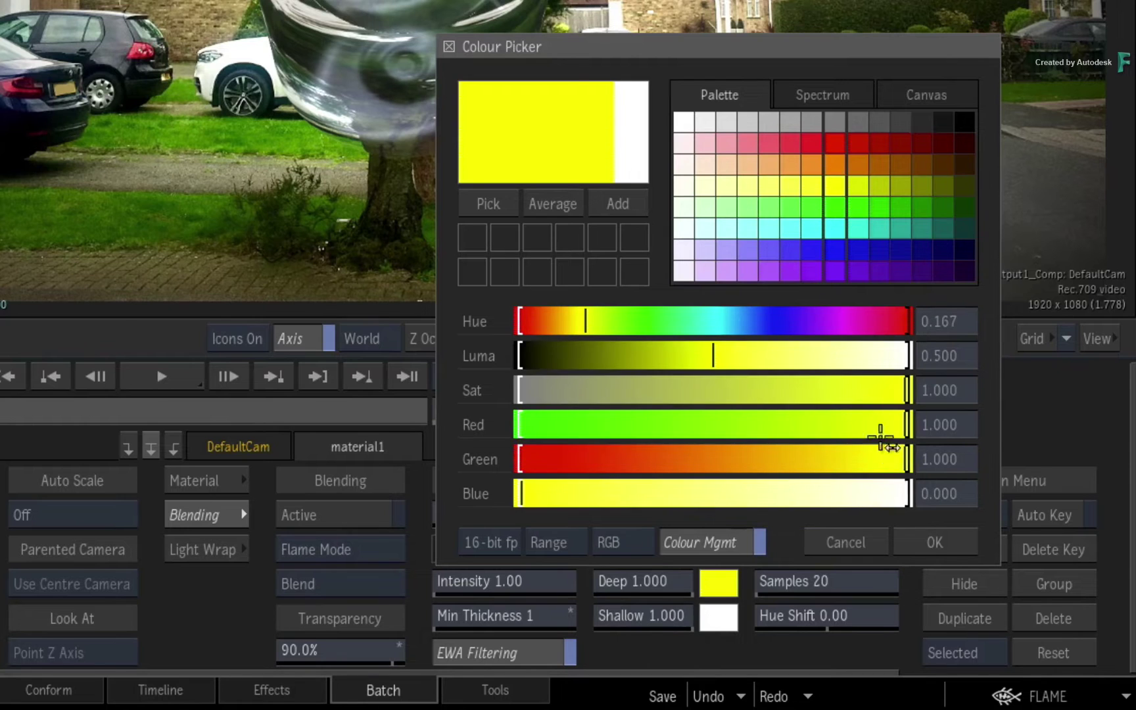
click(935, 541)
click(721, 618)
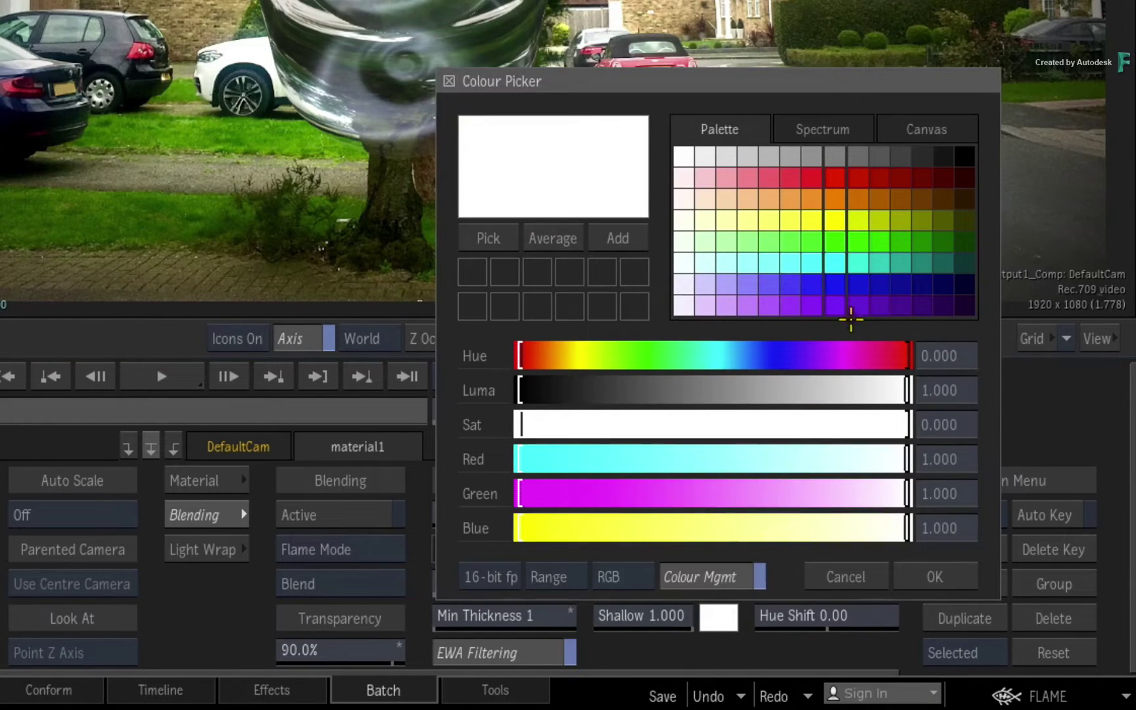
click(836, 284)
click(957, 578)
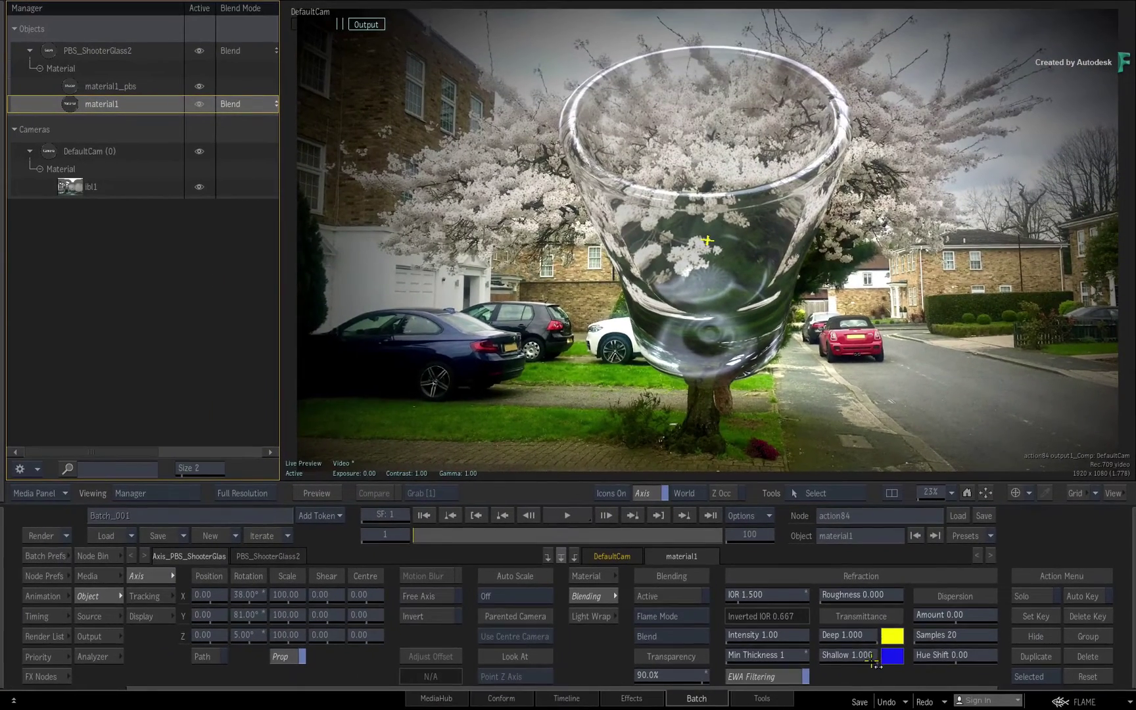
Lower material1's transmittance to about 0.749 for Deep and 0.506 for Shallow to tint the glass.
drag(873, 638, 604, 645)
drag(861, 661, 600, 663)
mouse_move(745, 656)
mouse_down()
mouse_move(855, 661)
mouse_move(746, 658)
mouse_move(872, 636)
mouse_move(756, 637)
mouse_up()
drag(867, 654, 753, 641)
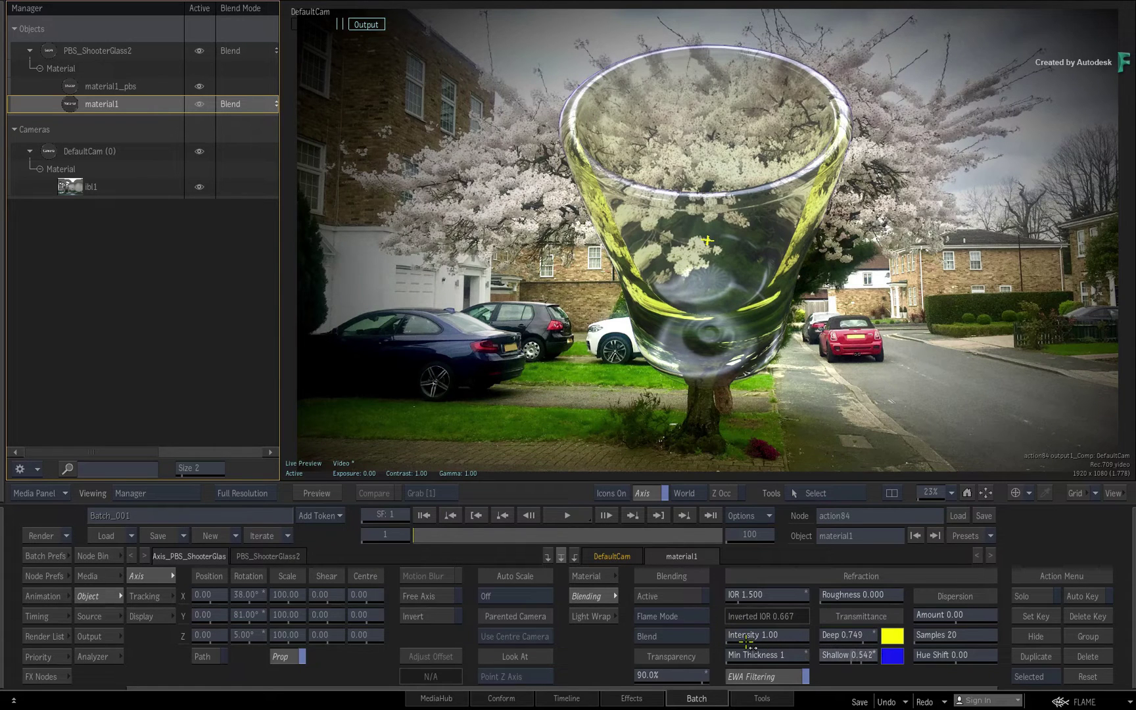
Reset the glass's Y rotation to 0° and set its Z rotation to 20°.
drag(695, 582, 325, 571)
ctrl+click(247, 615)
drag(249, 636, 392, 647)
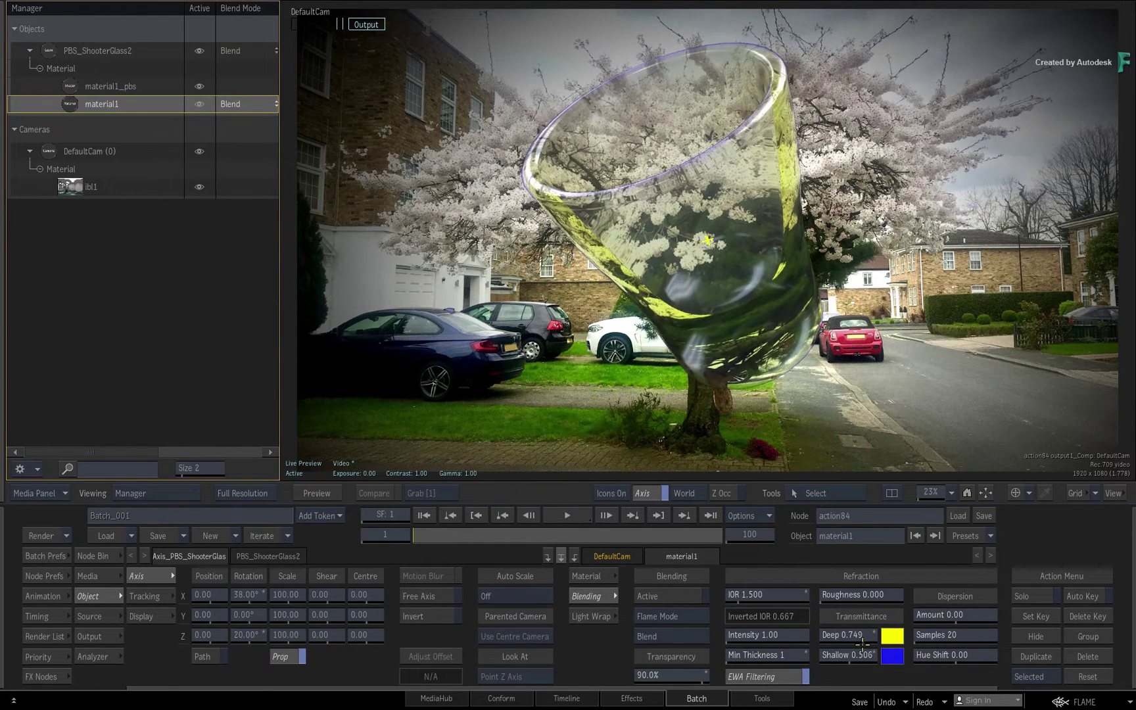
Test material1's dispersion at an amount of about 40.60 on a close-up of the glass and return it to 0.00.
scroll(770, 281, up, 5)
drag(858, 340, 878, 369)
drag(947, 614, 1110, 608)
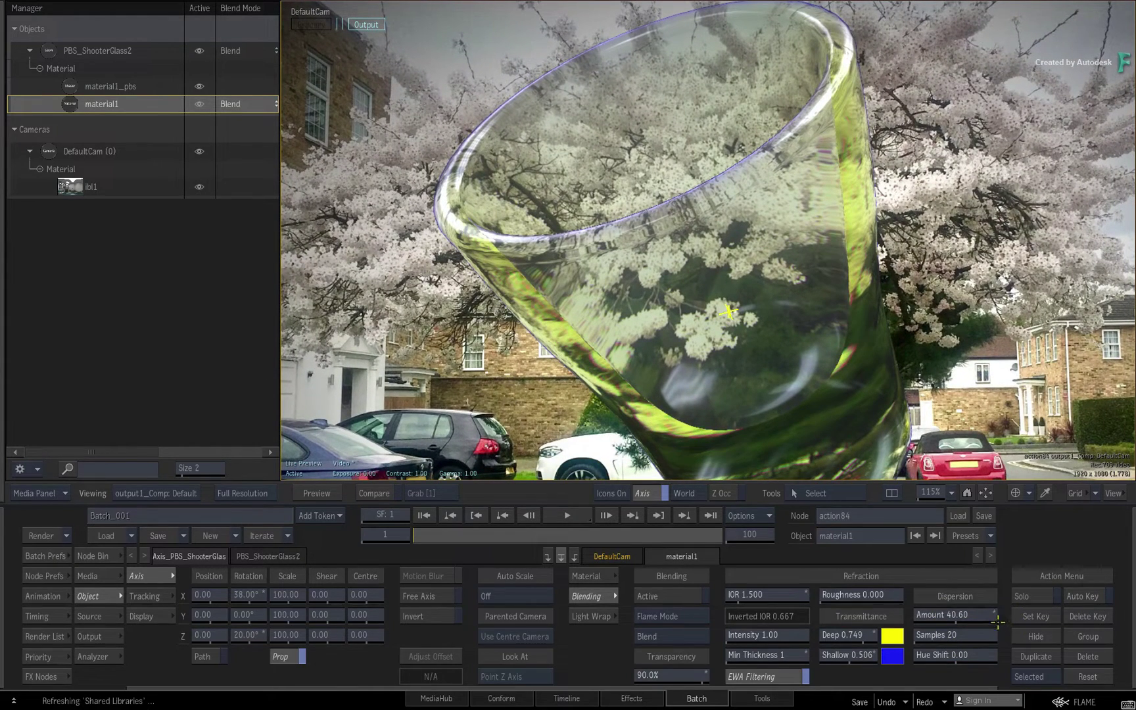
drag(990, 615, 973, 614)
Restore material1's Deep and Shallow transmittance to 1.000 and set the glass's X rotation to 32°.
drag(878, 641, 858, 654)
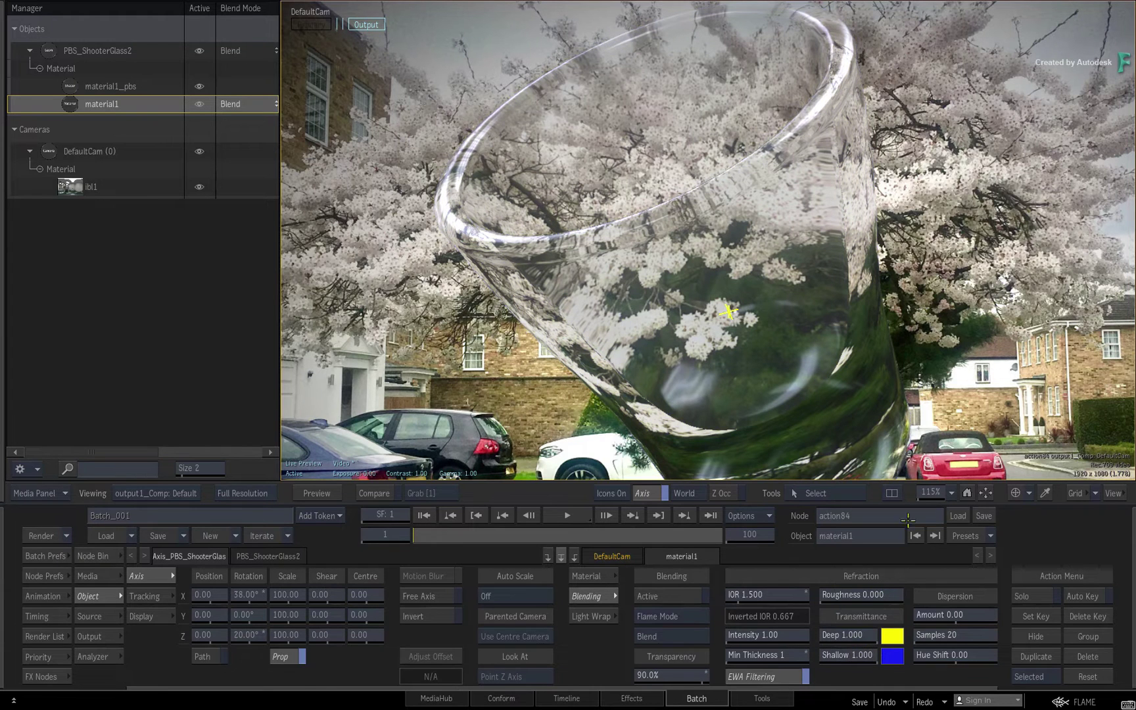
click(984, 492)
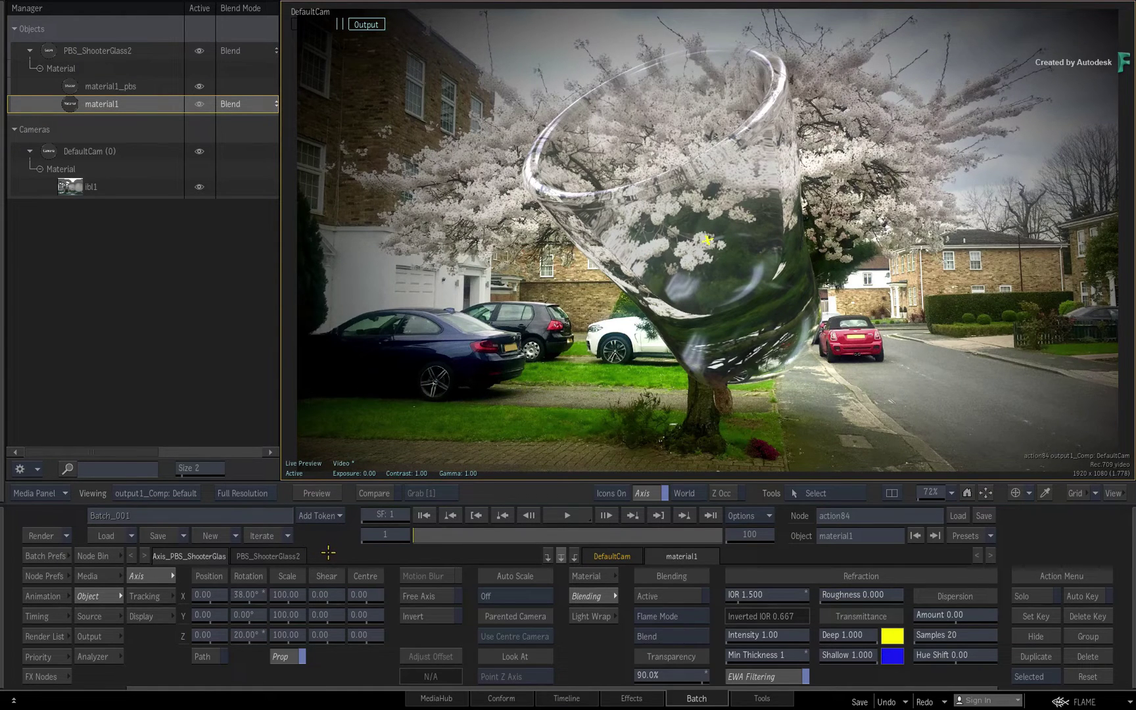
drag(259, 597, 249, 595)
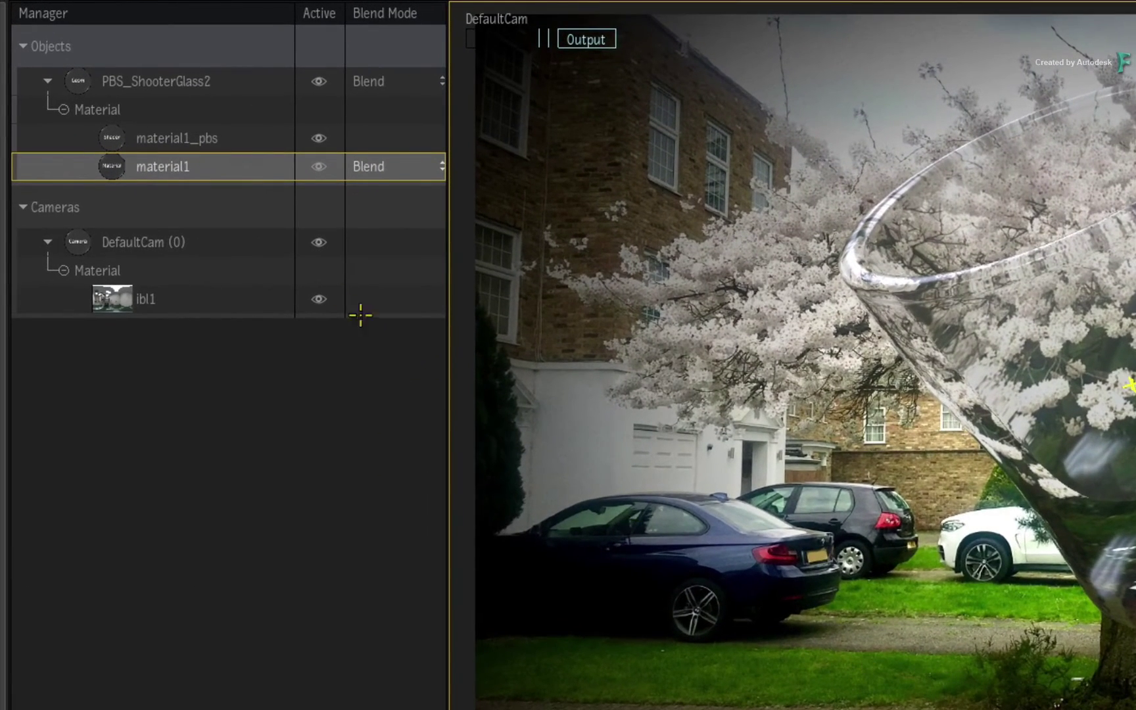
Delete both the material1_pbs shader and material1 from the PBS_ShooterGlass2 geometry.
click(113, 138)
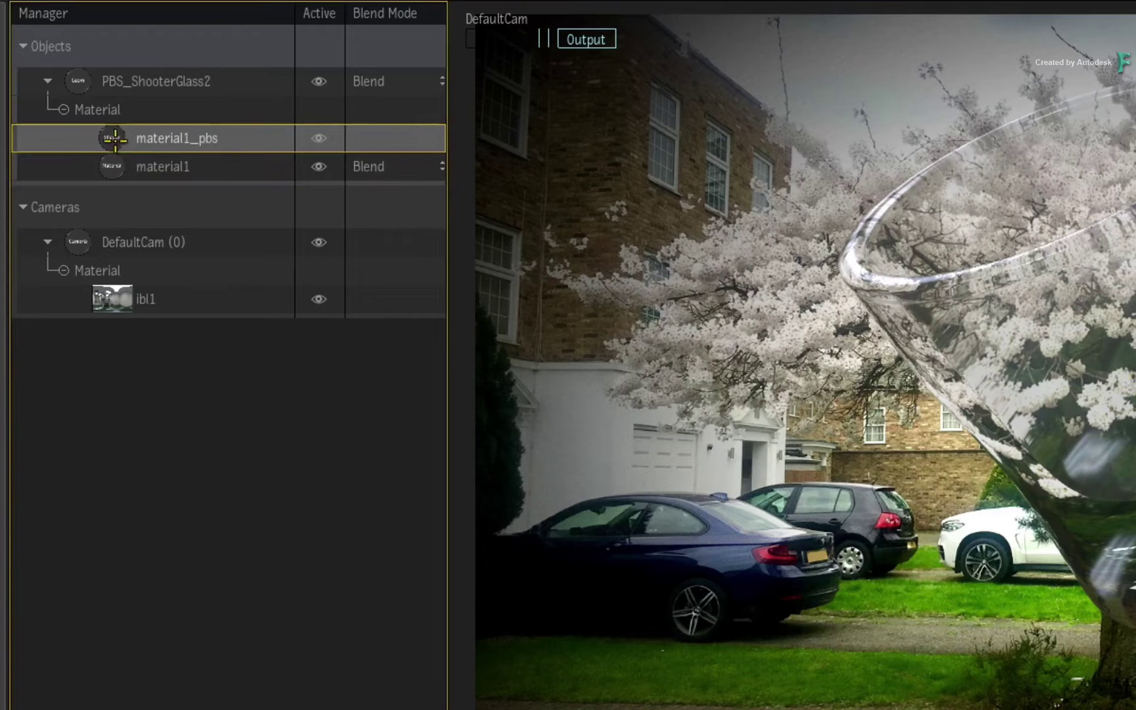
click(118, 166)
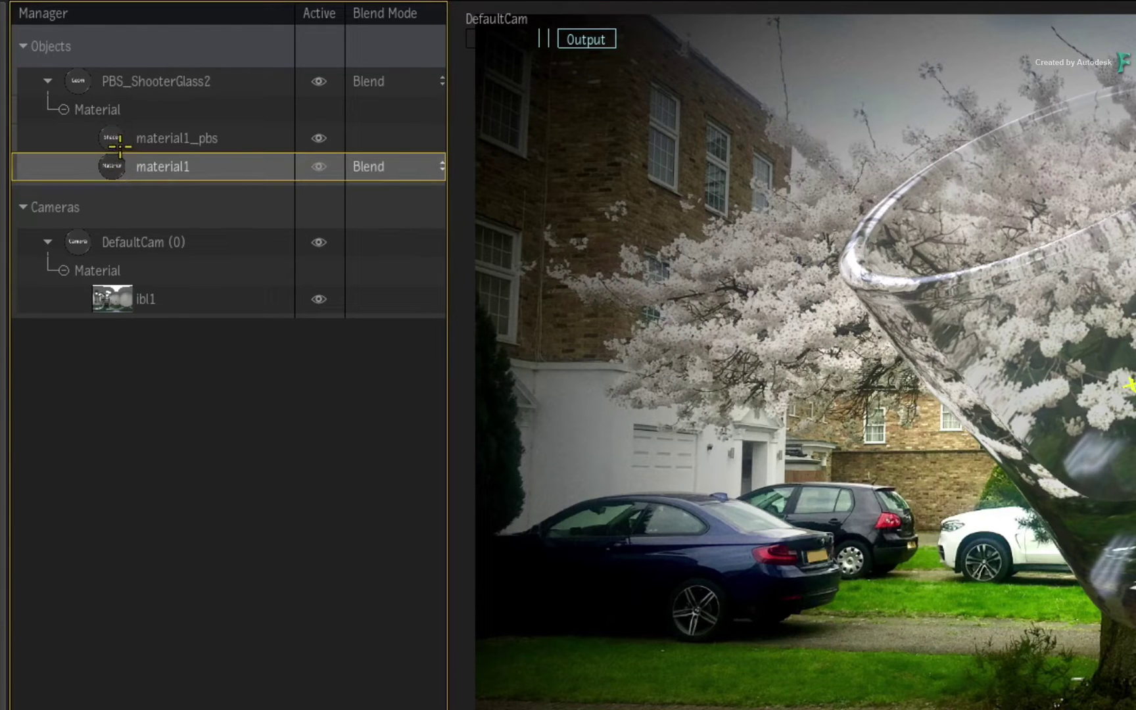
click(119, 142)
right_click(131, 148)
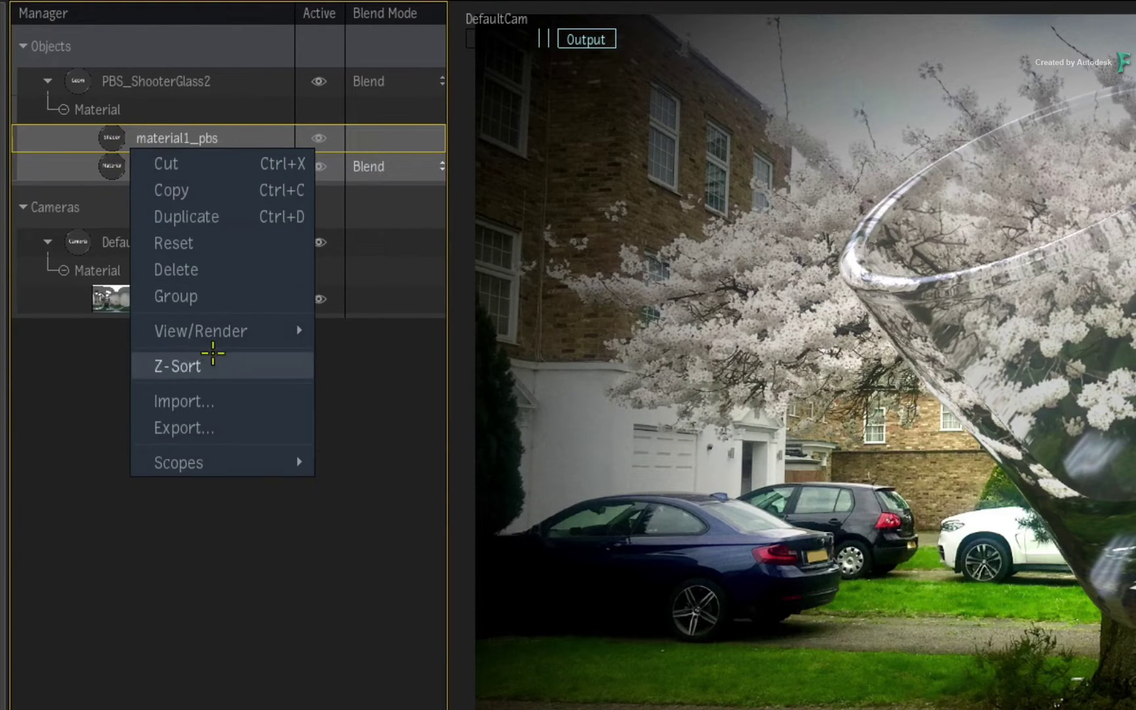
click(199, 271)
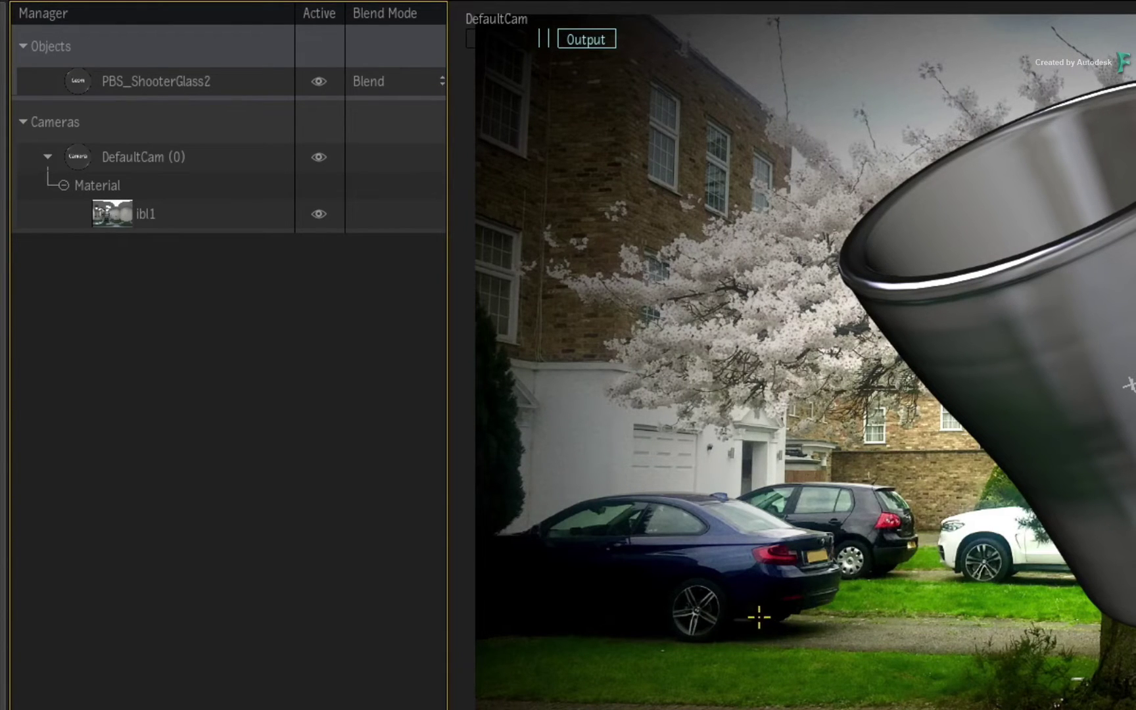
Add a Substance PBR map to PBS_ShooterGlass2 using the glass_clear preset from the Translucent folder.
click(77, 81)
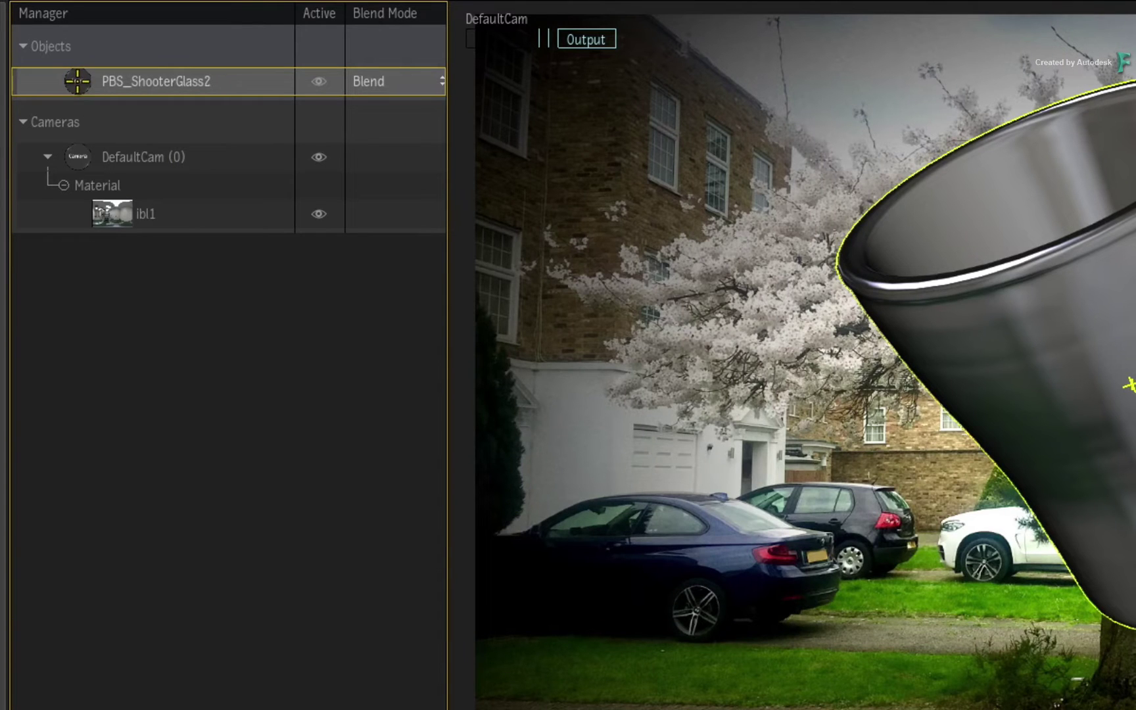
right_click(77, 80)
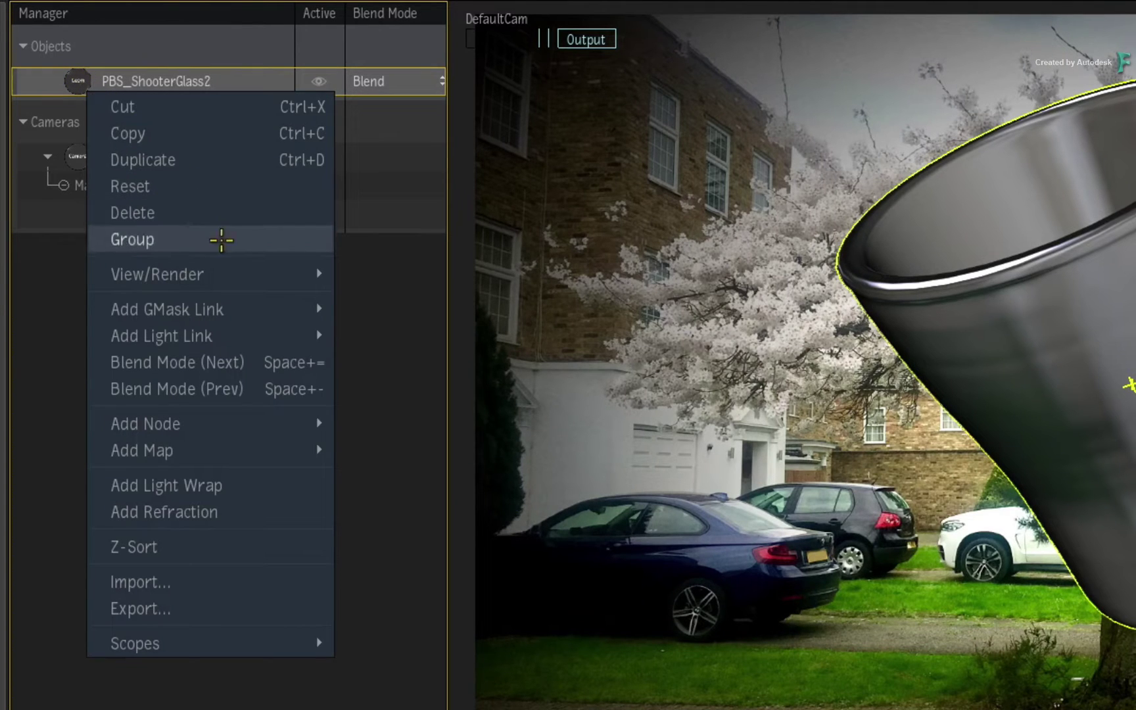
mouse_move(262, 451)
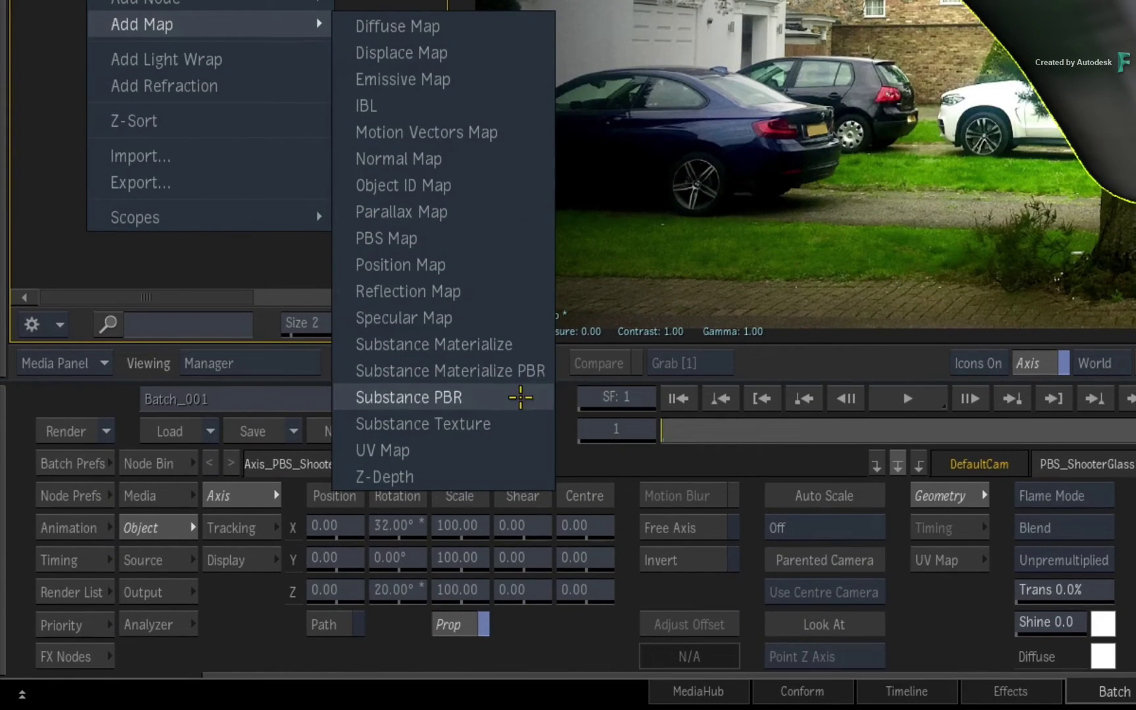
click(520, 404)
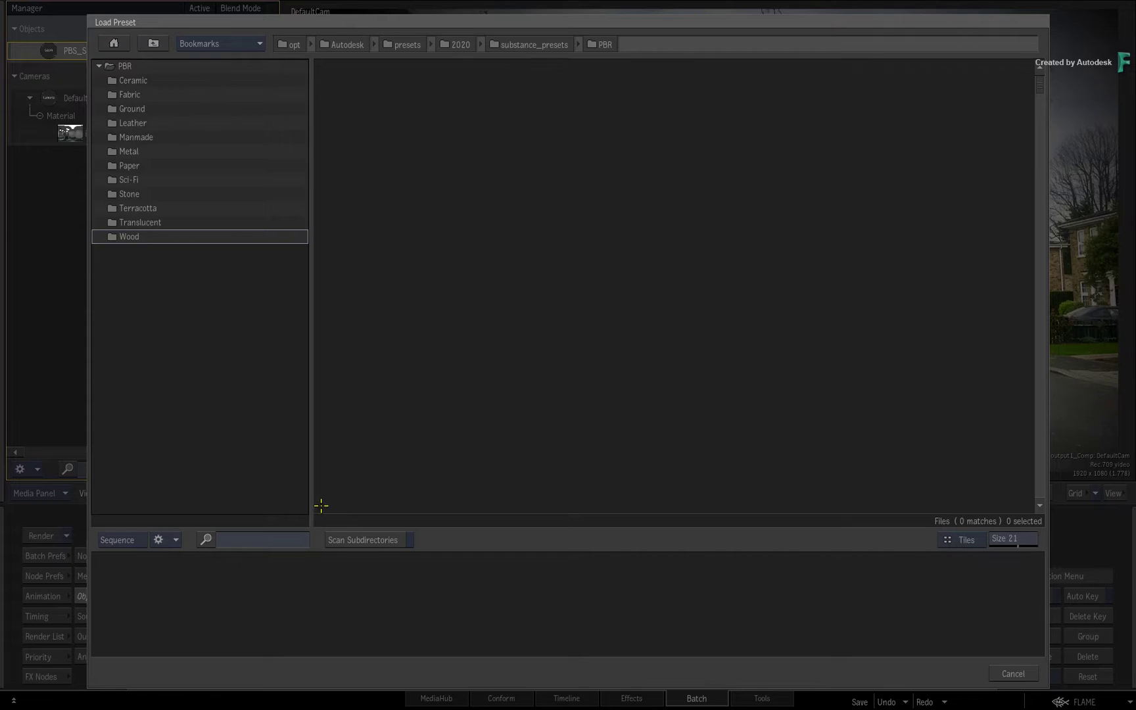
double_click(140, 223)
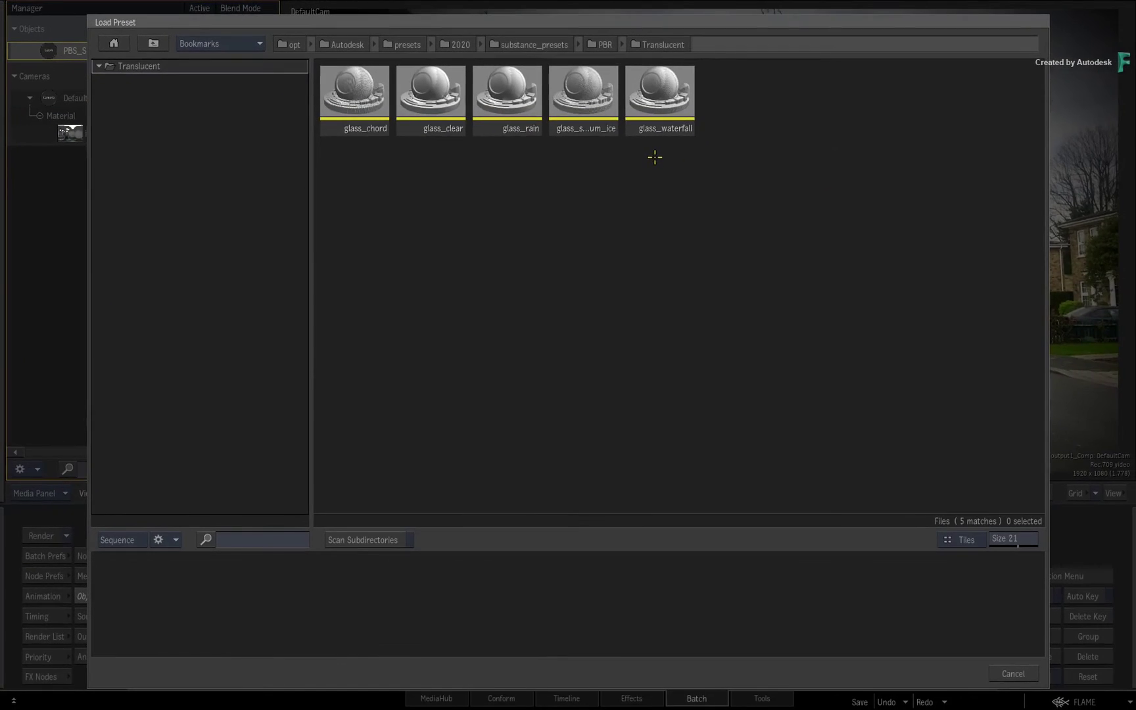
double_click(424, 98)
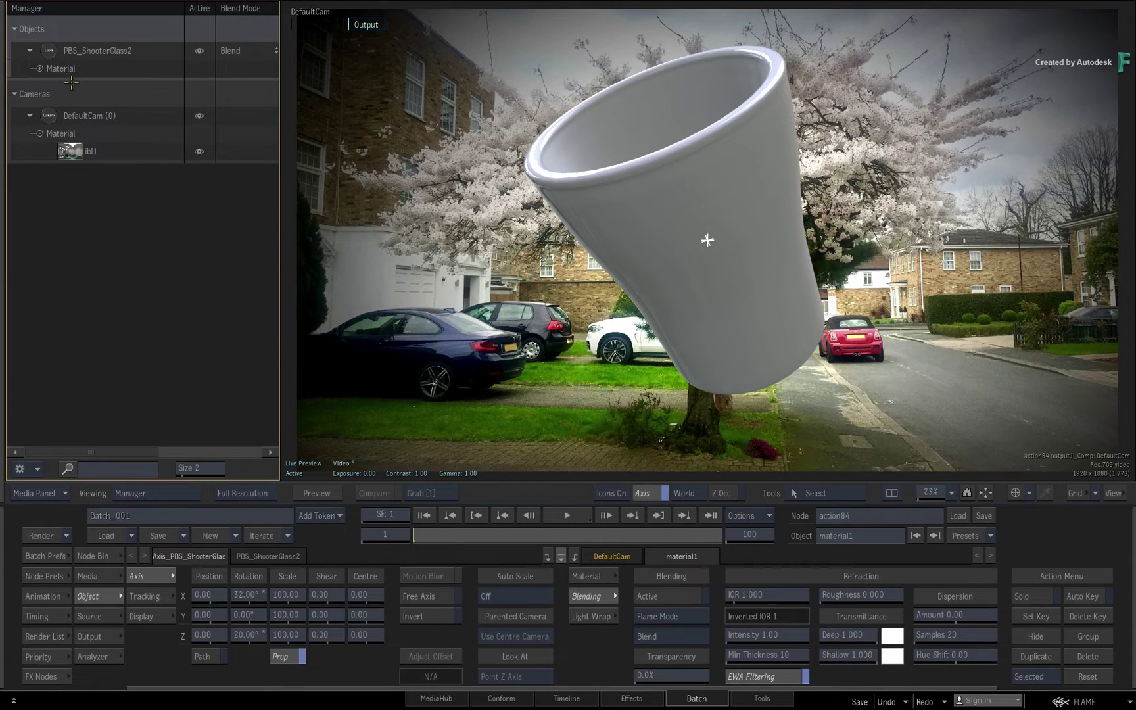
Reveal the glass's new material nodes and set material1's blending transparency to 90%.
click(38, 68)
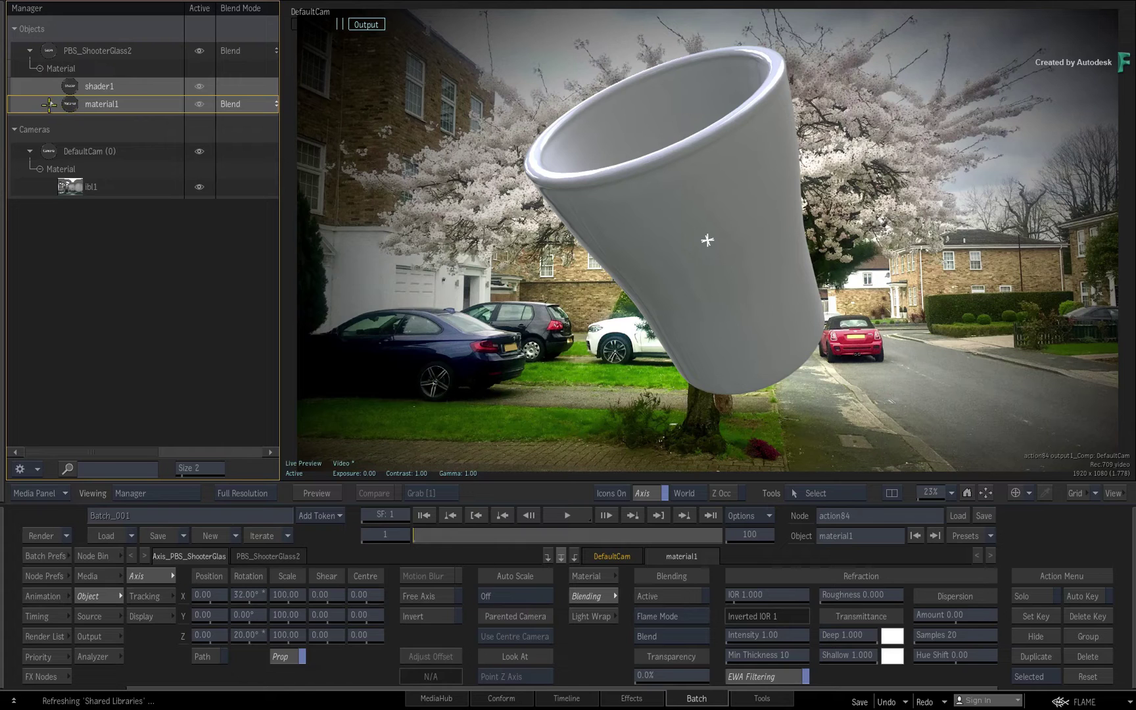
click(48, 104)
double_click(68, 104)
key(Escape)
click(67, 105)
click(660, 676)
click(684, 593)
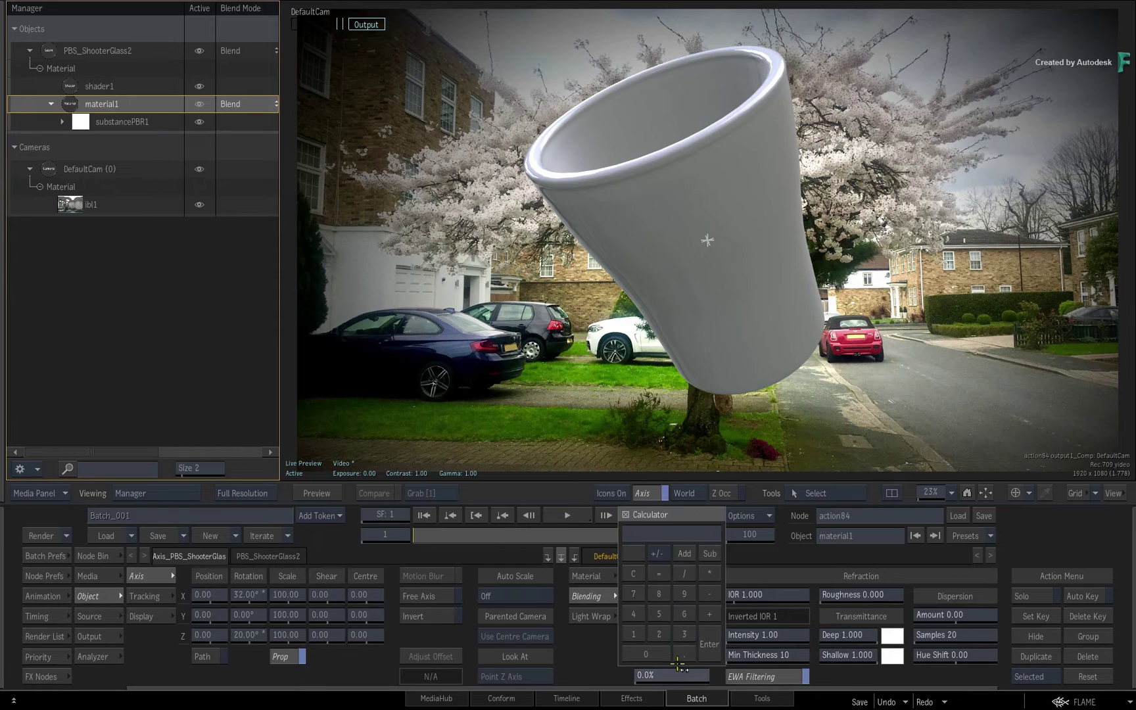
click(664, 654)
click(712, 644)
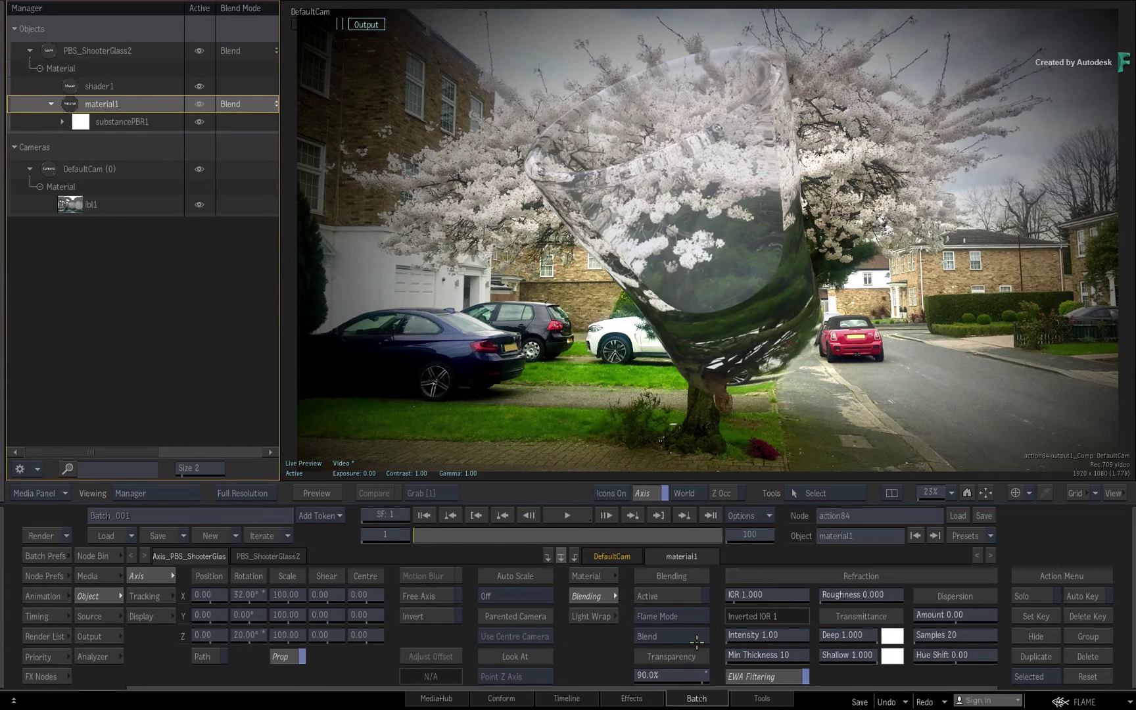
Tilt PBS_ShooterGlass2 further about the X axis and show substancePBR1's global glass settings.
click(48, 52)
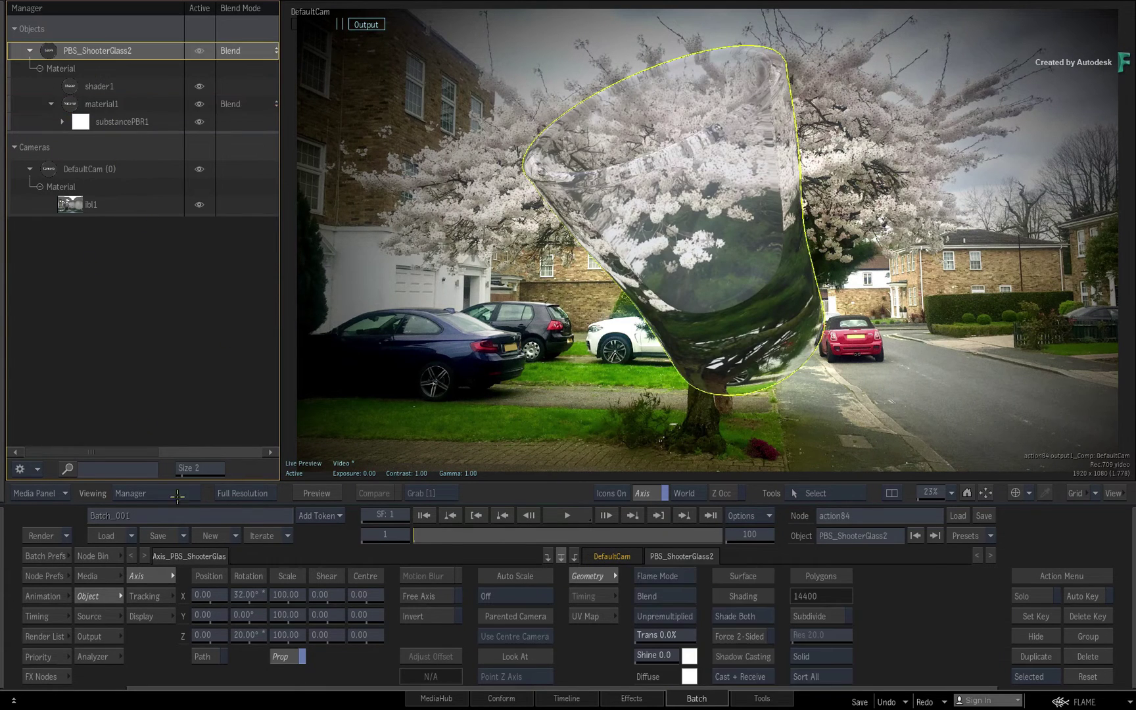
drag(240, 594, 264, 594)
click(80, 122)
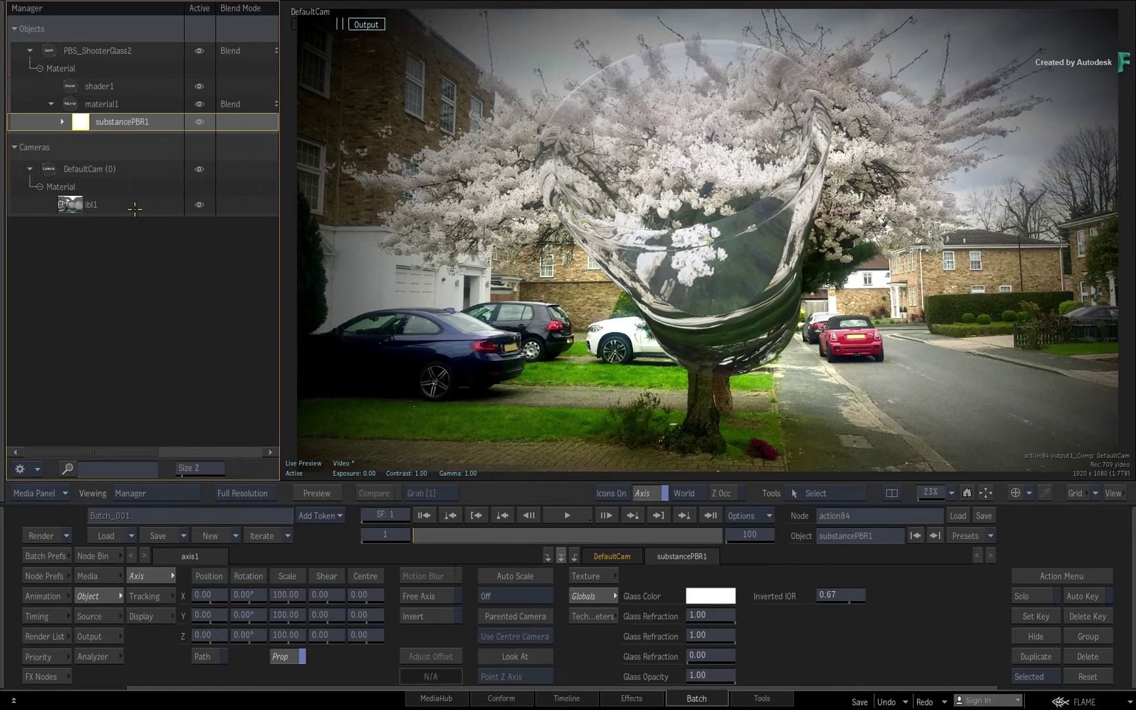
Try a refraction roughness of about 0.5 in material1's blending settings, and return it to 0.
mouse_move(844, 604)
mouse_down()
mouse_move(858, 596)
mouse_move(836, 598)
mouse_up()
click(68, 104)
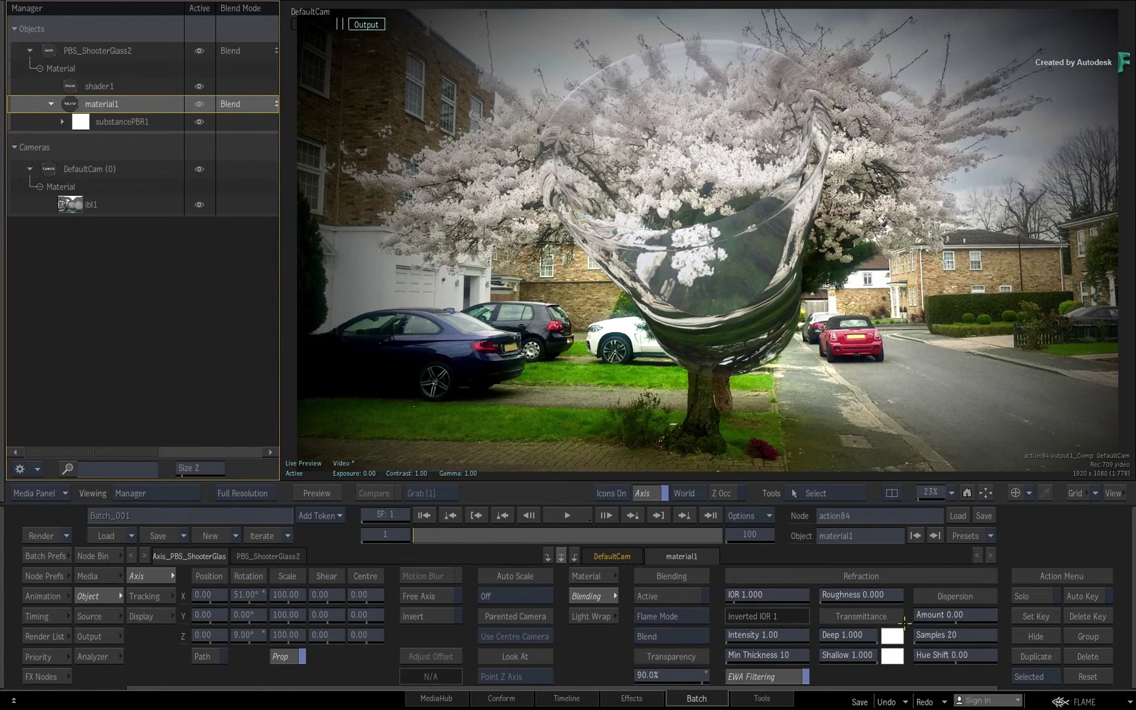
drag(850, 595, 933, 582)
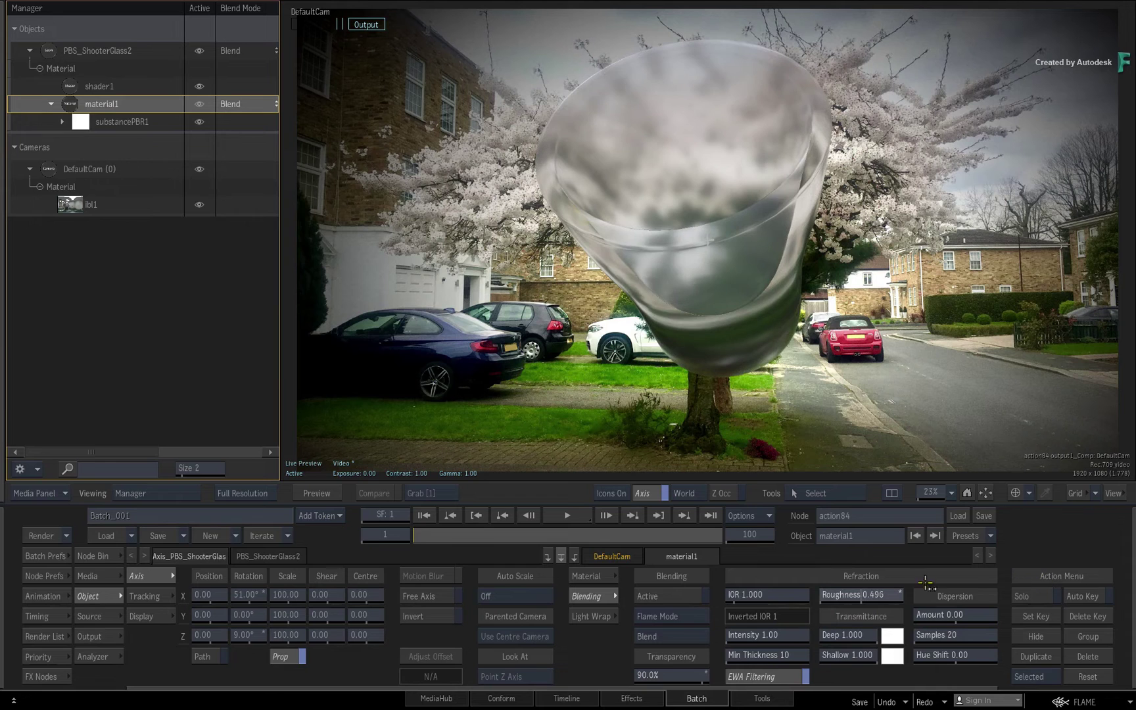
drag(816, 594, 747, 595)
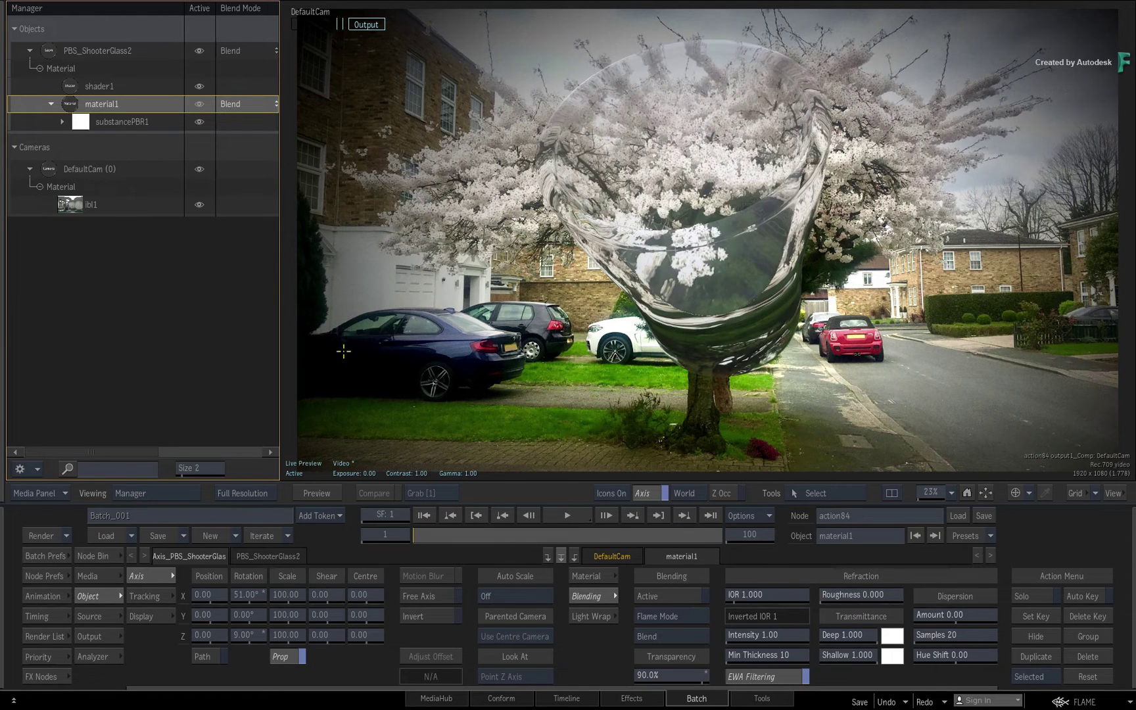
Replace substancePBR1's preset with the ice glass preset from the Translucent folder and try adjusting its pattern tiling.
click(83, 123)
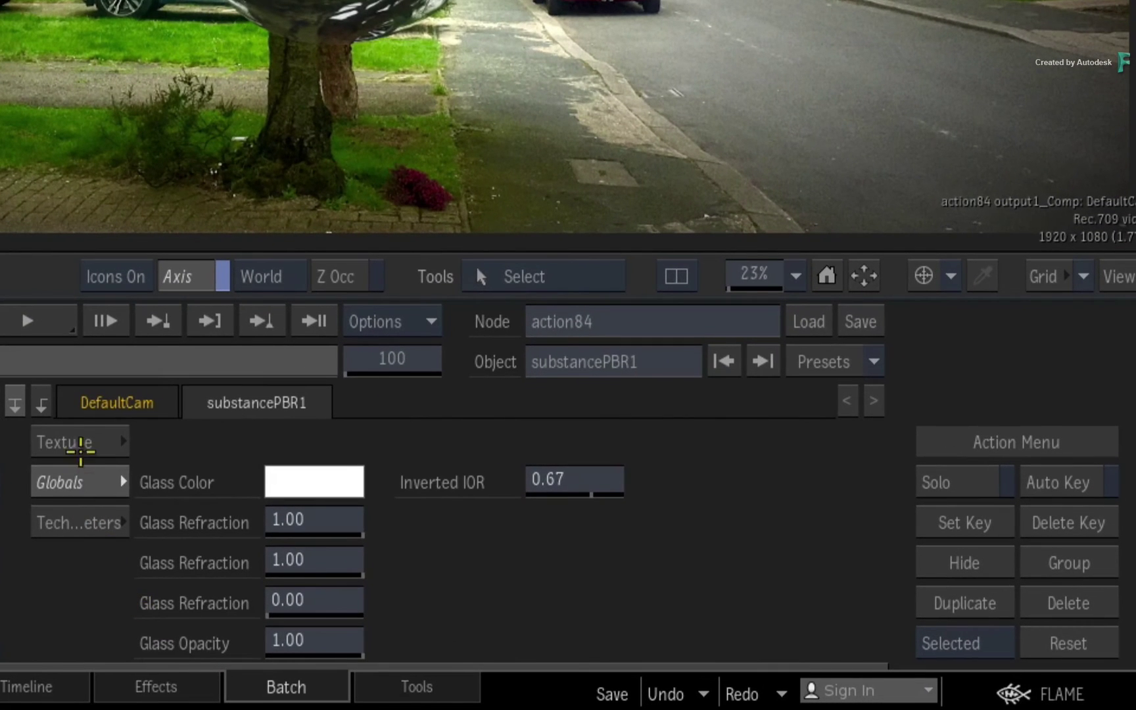
click(591, 575)
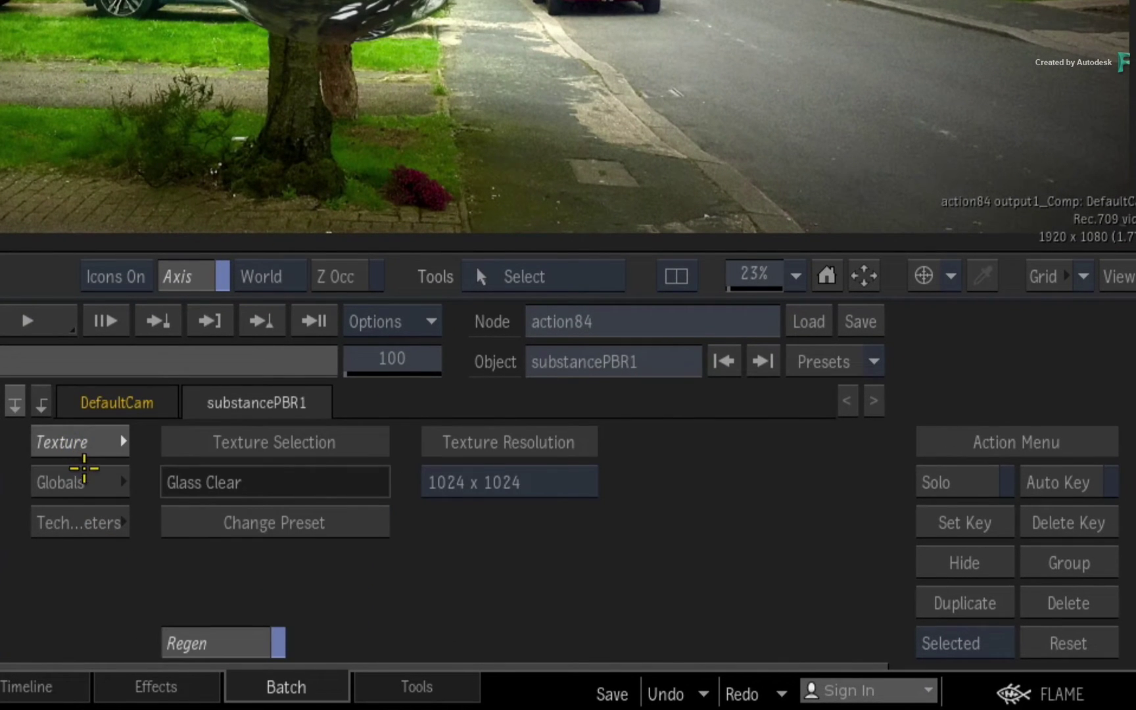
click(233, 526)
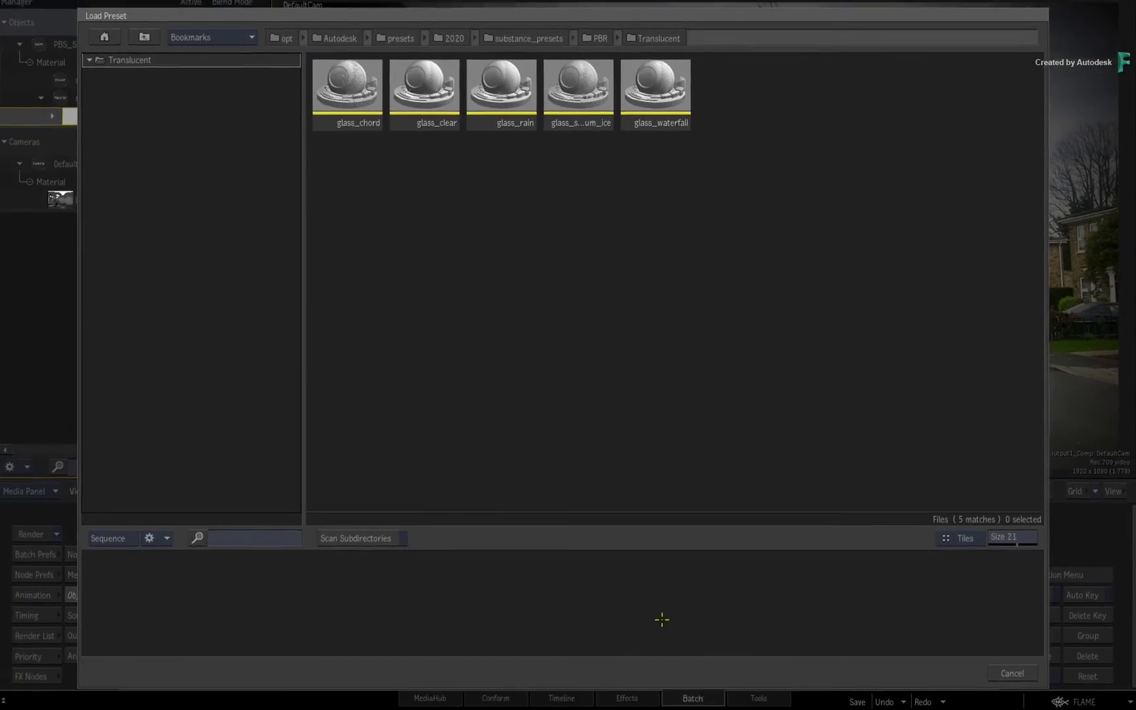
double_click(596, 97)
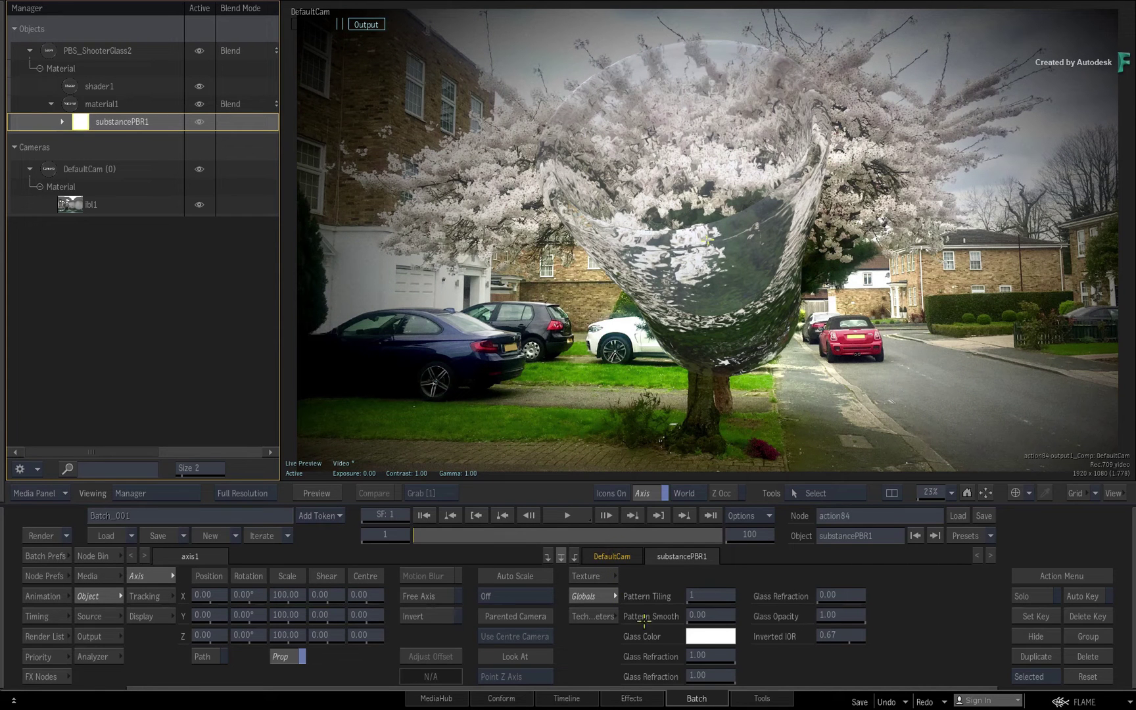
drag(732, 596, 678, 595)
Rotate PBS_ShooterGlass2 to 48° about X and 26° about Z, and clear the selection.
click(52, 49)
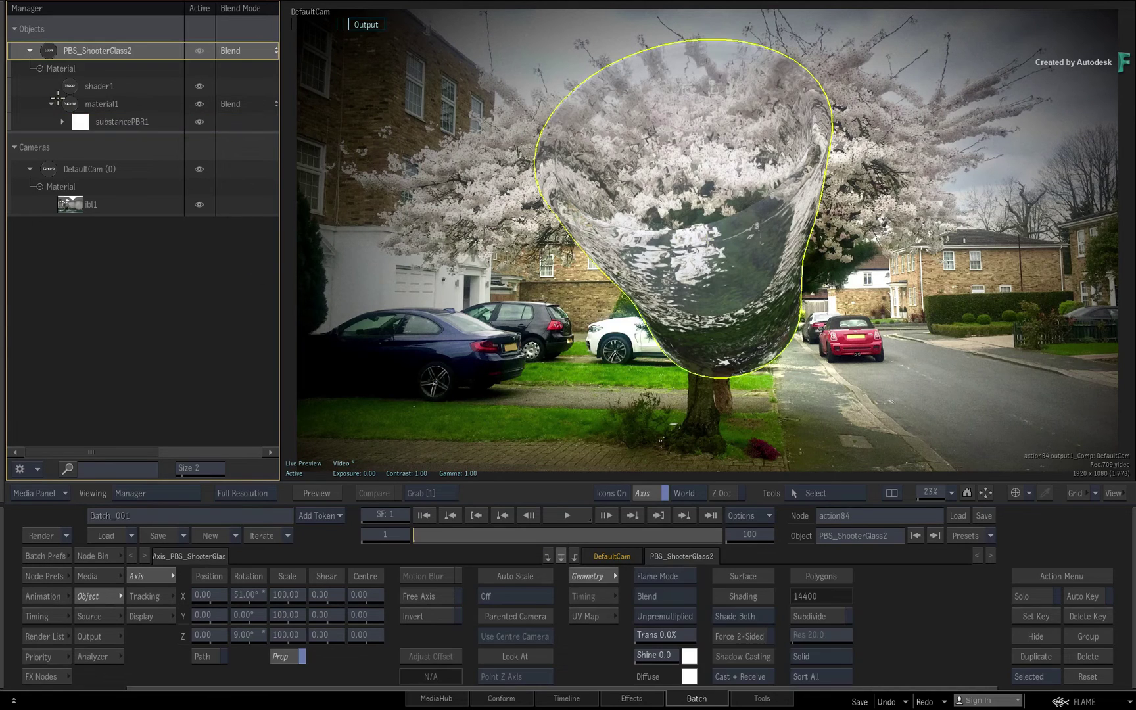
mouse_move(249, 595)
mouse_down()
mouse_move(266, 593)
mouse_move(235, 593)
mouse_move(231, 634)
mouse_move(252, 634)
mouse_move(264, 594)
mouse_move(282, 582)
mouse_move(259, 580)
mouse_up()
drag(250, 635, 221, 592)
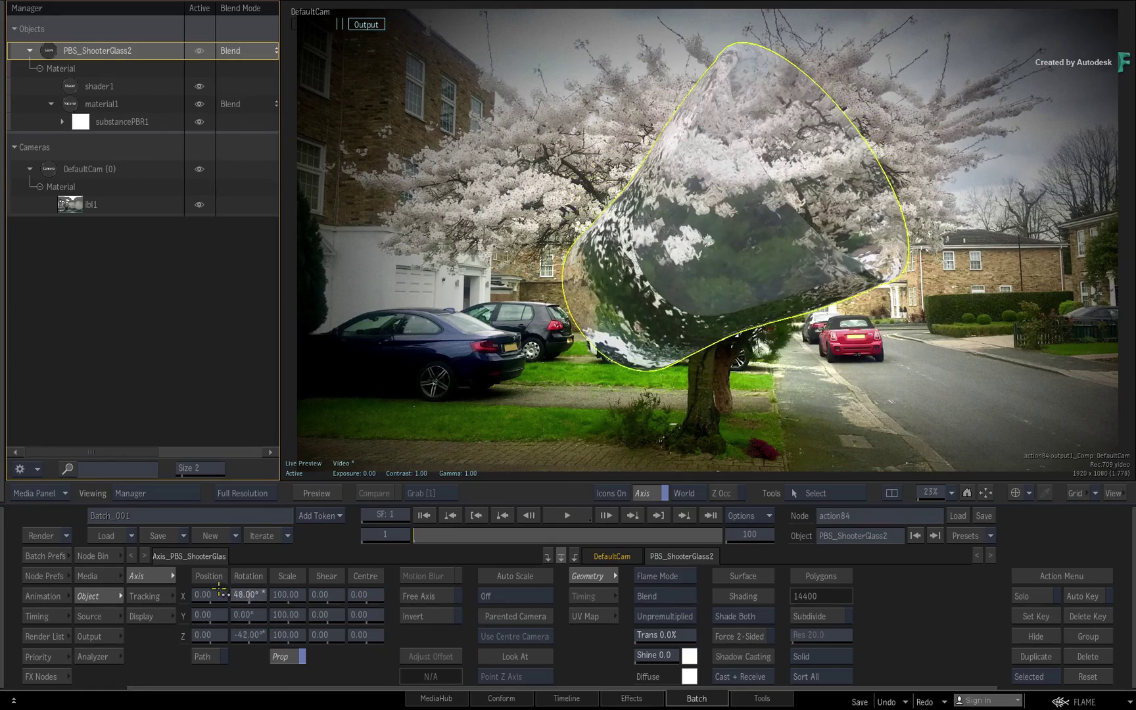
drag(258, 634, 301, 576)
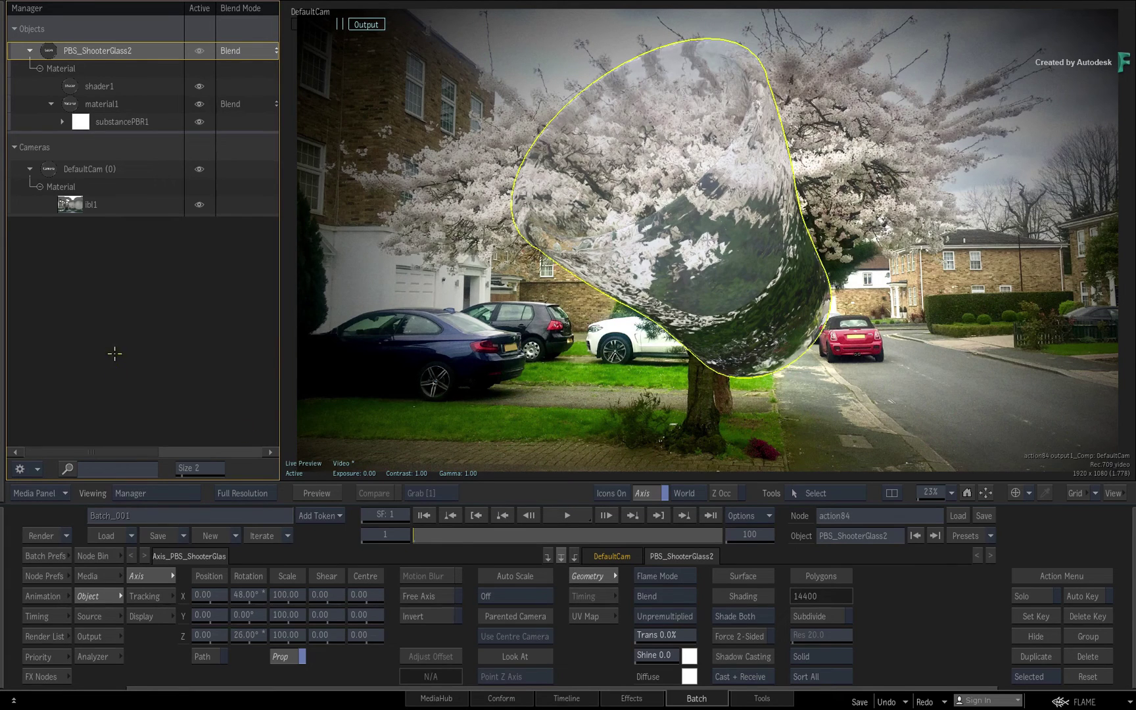
click(140, 366)
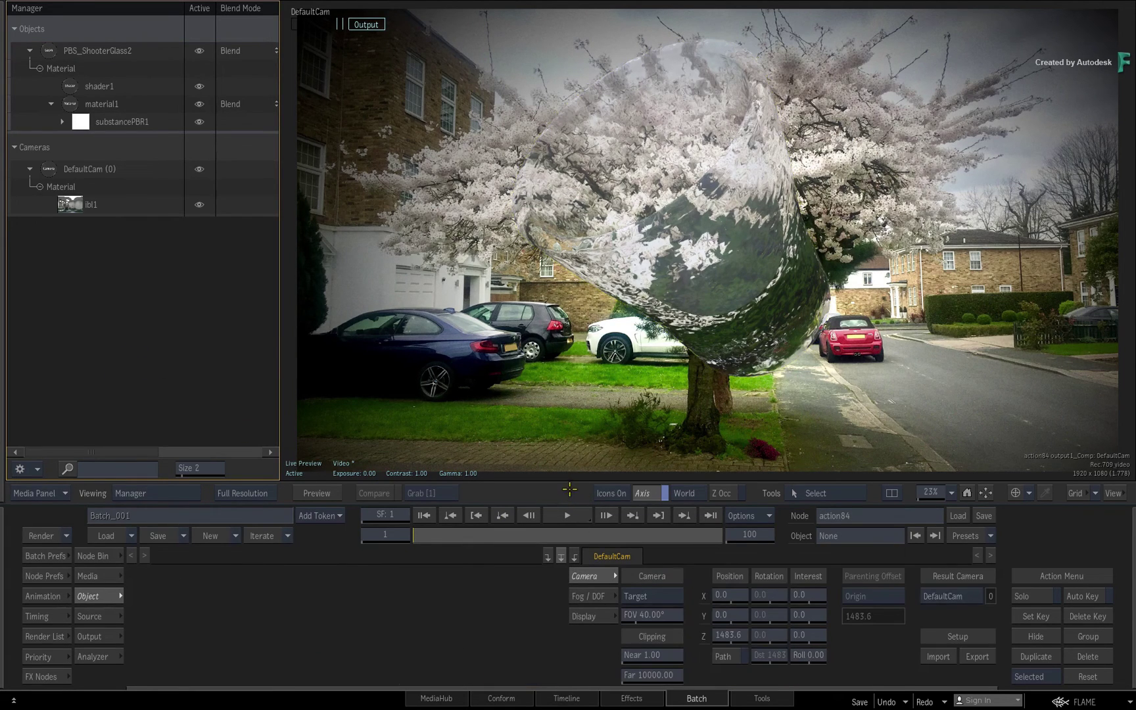